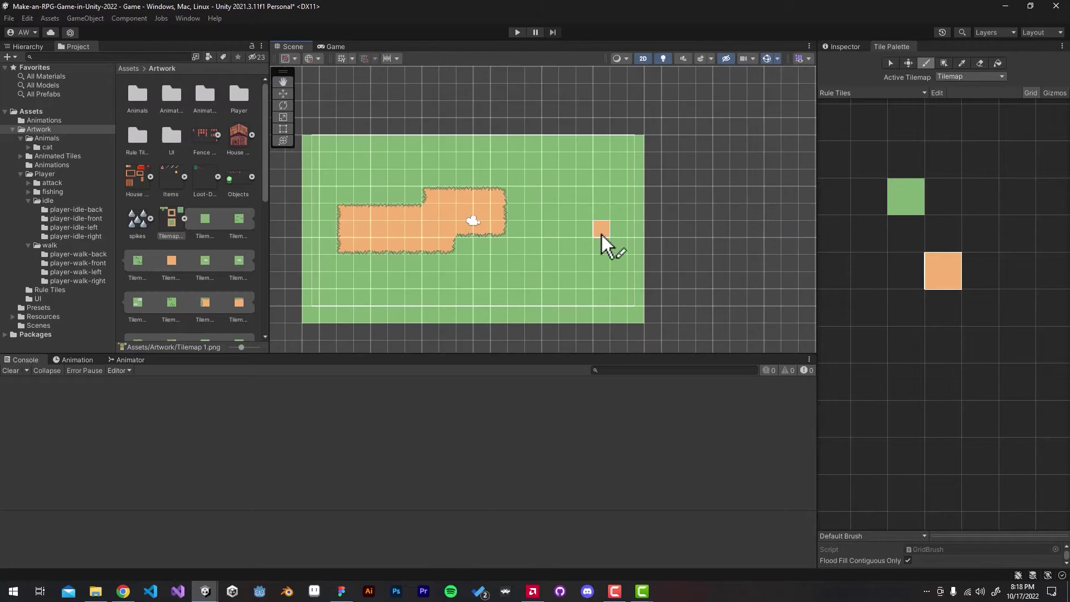
scroll(601, 232, down, 1)
scroll(921, 94, down, 1)
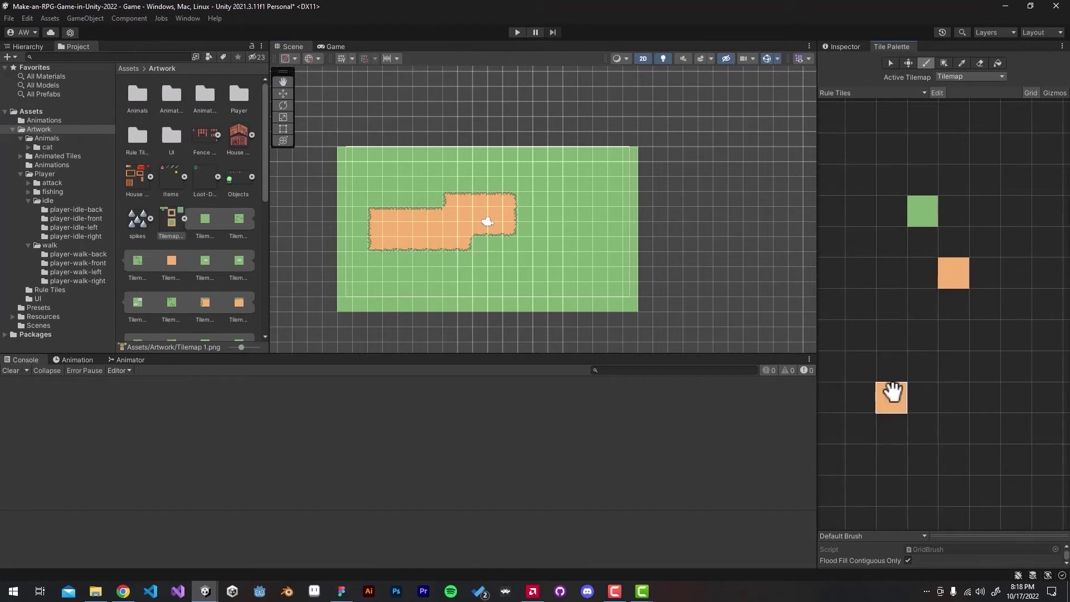
Add the grass-edged rule tile to the palette and paint dirt paths beside the path shape
drag(891, 389, 940, 380)
click(937, 92)
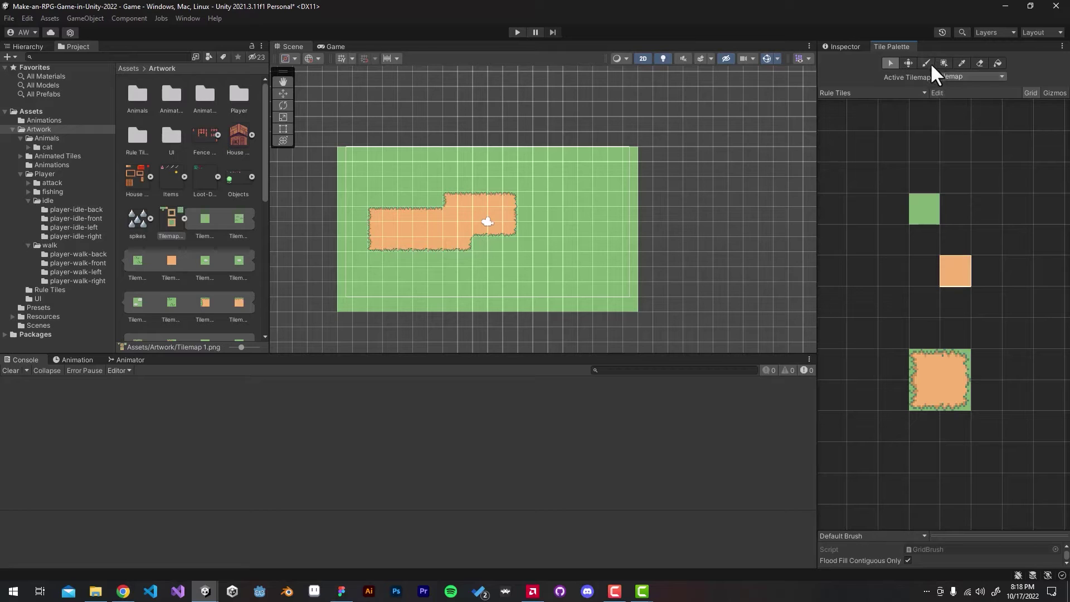
click(926, 63)
click(940, 380)
mouse_move(536, 213)
mouse_down()
mouse_move(577, 220)
mouse_move(542, 271)
mouse_move(561, 330)
mouse_up()
middle_drag(561, 330, 564, 287)
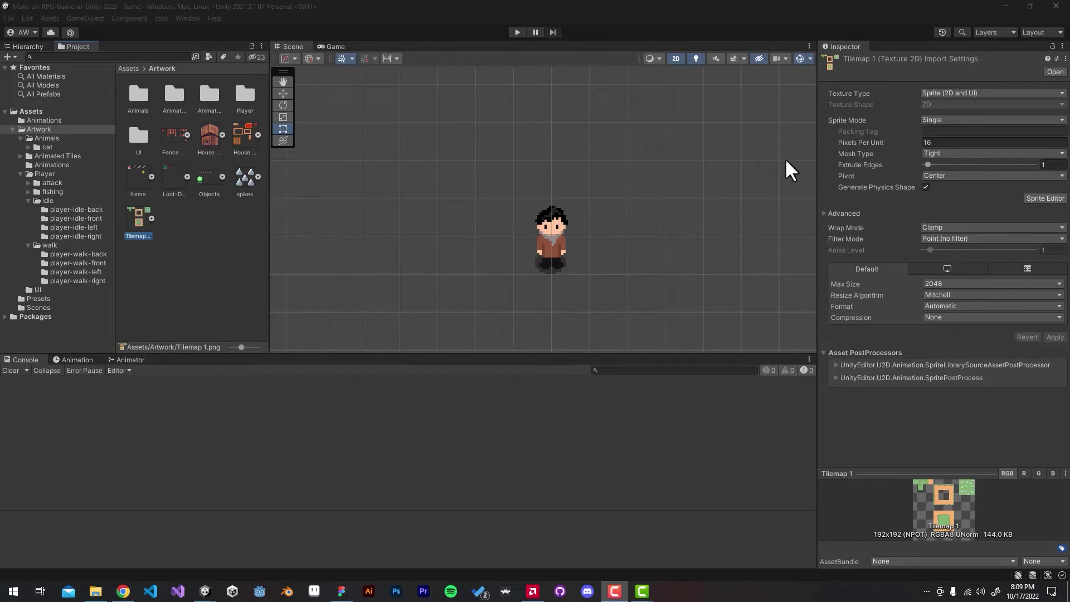
Set the Tilemap 1 texture's Sprite Mode to Multiple and apply it
click(1046, 183)
click(971, 122)
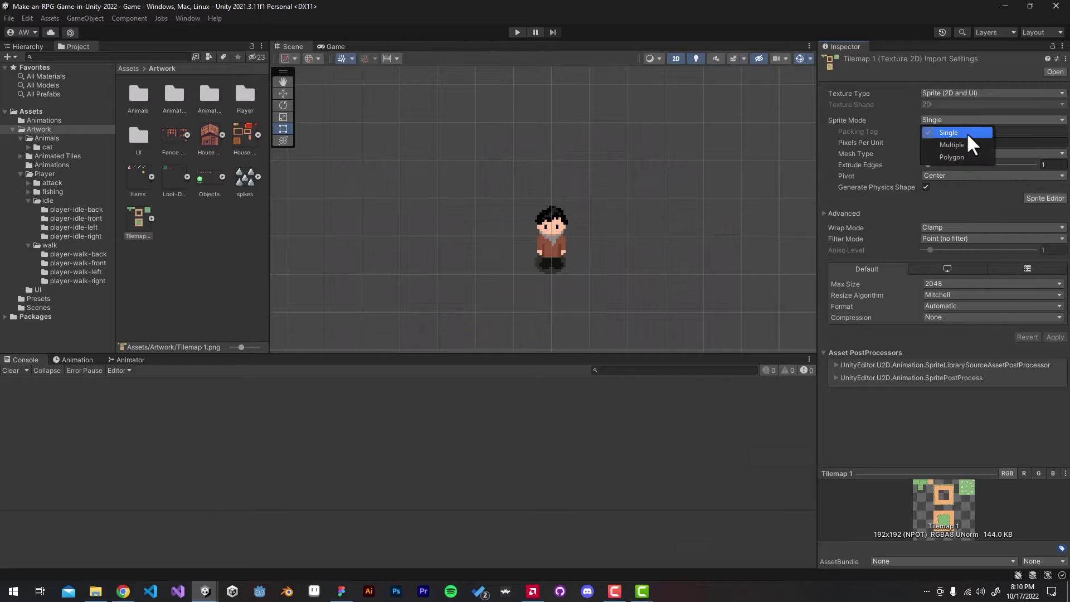
click(957, 140)
click(1053, 326)
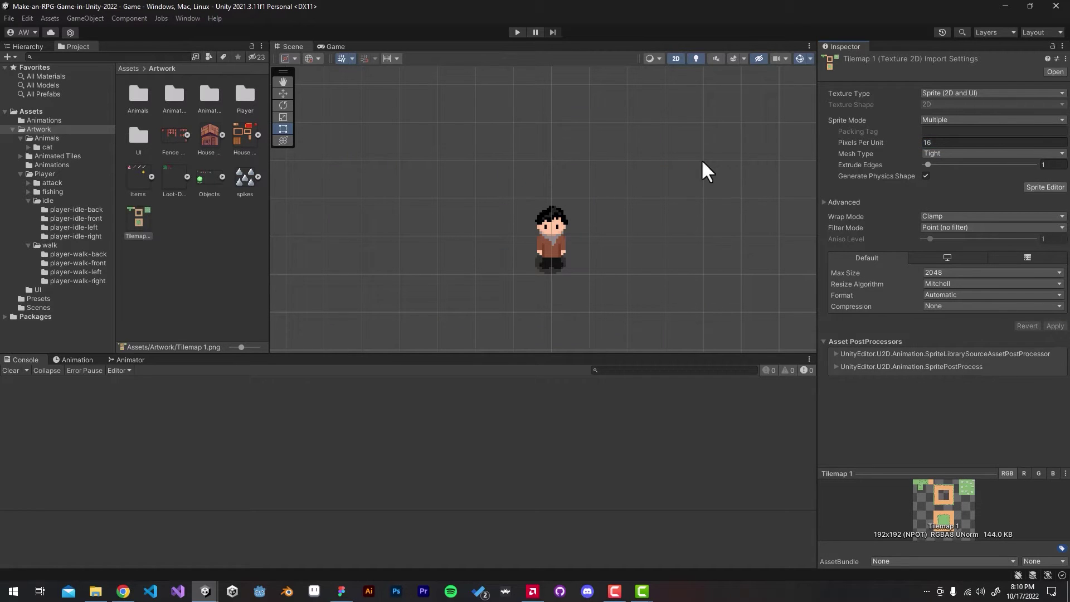
Open Tilemap 1 in the Sprite Editor and choose Grid By Cell Size slicing
click(1036, 186)
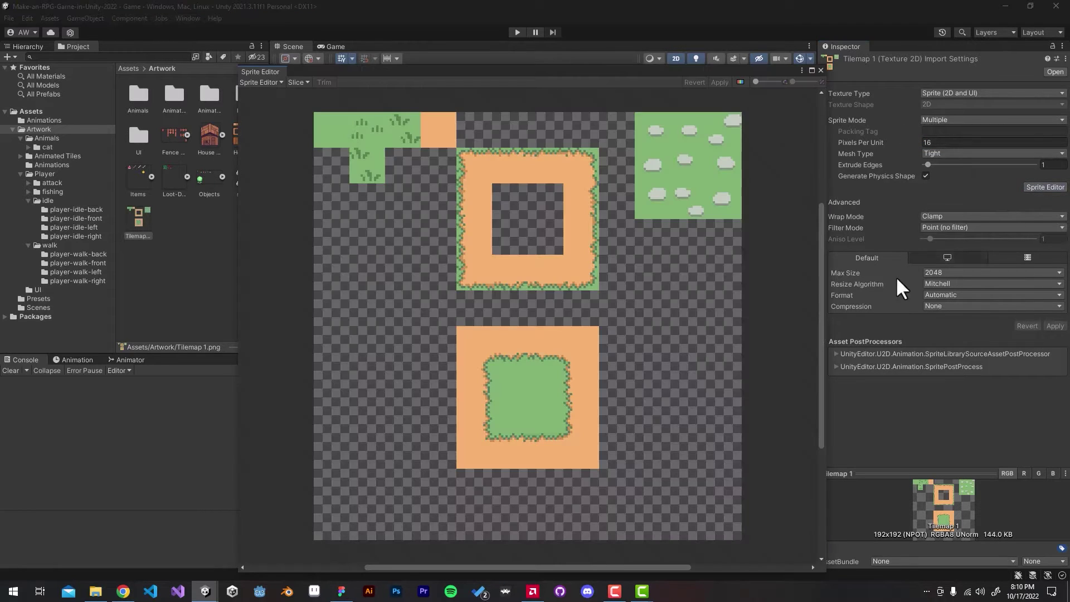
click(295, 82)
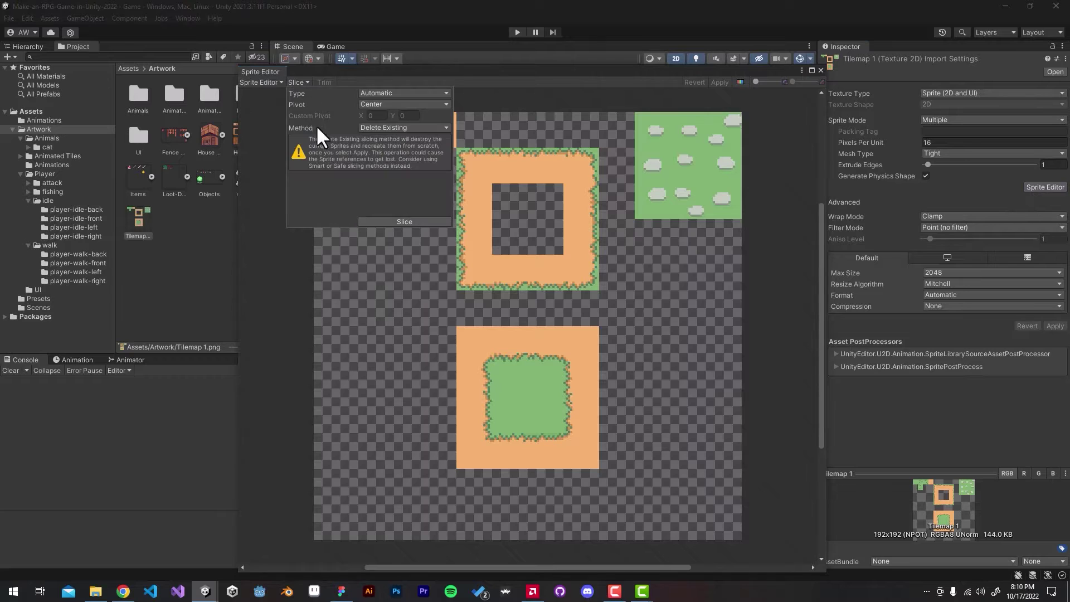
click(393, 103)
click(406, 94)
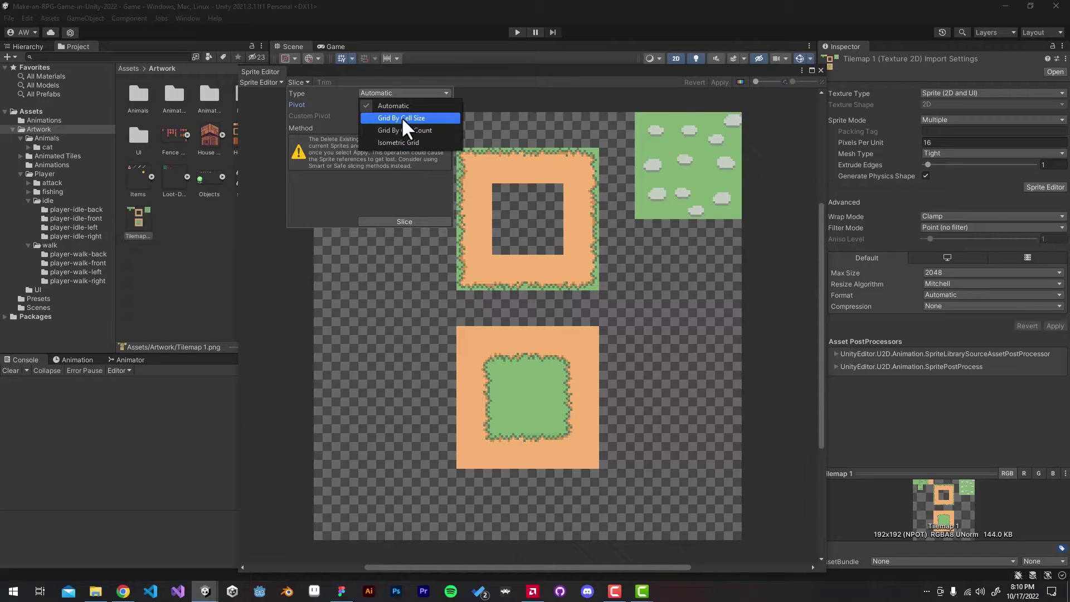
click(402, 118)
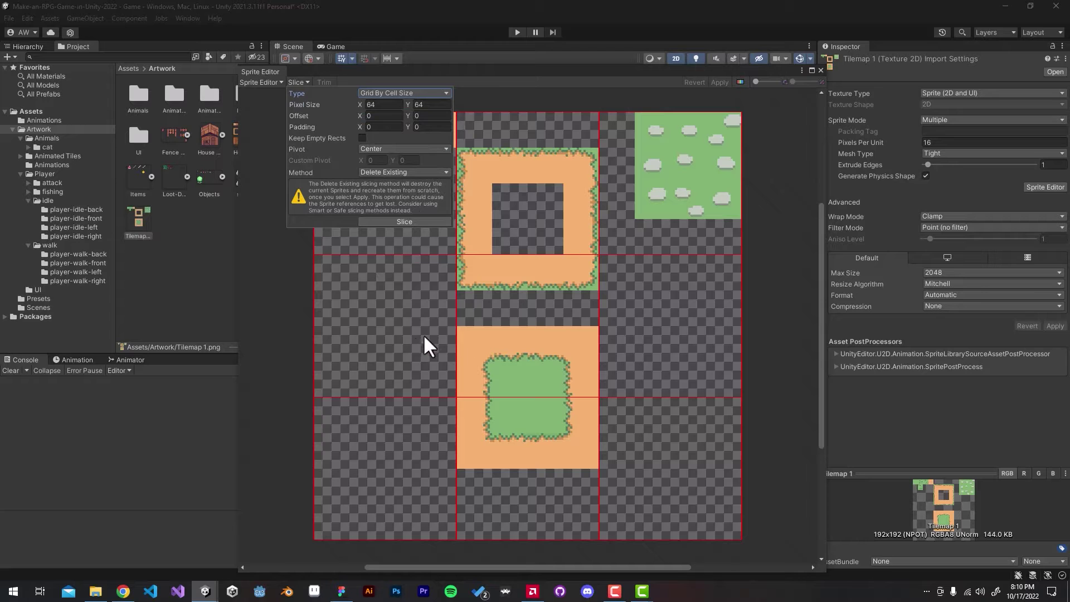
Slice the sheet into 16×16 pixel cells and apply the slicing
double_click(373, 105)
text(16)
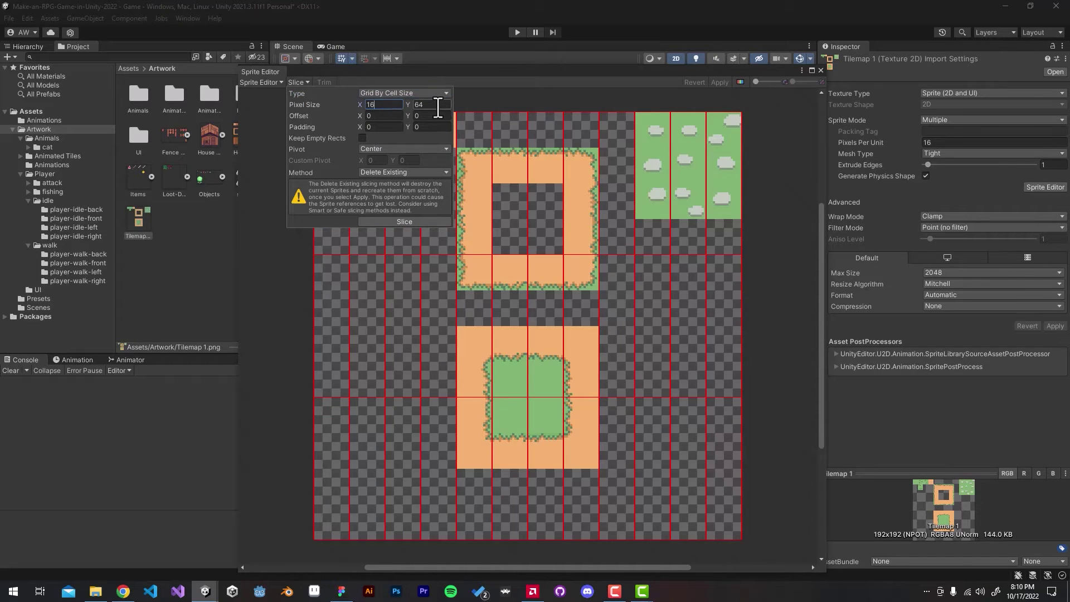
double_click(437, 105)
text(16)
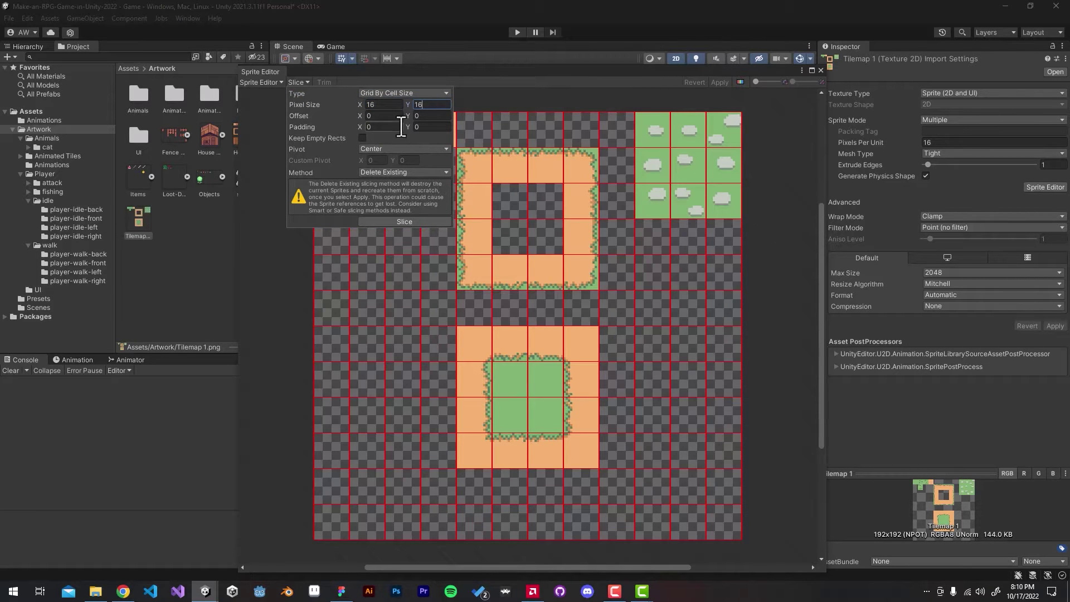
click(390, 104)
text(32)
key(Tab)
text(32)
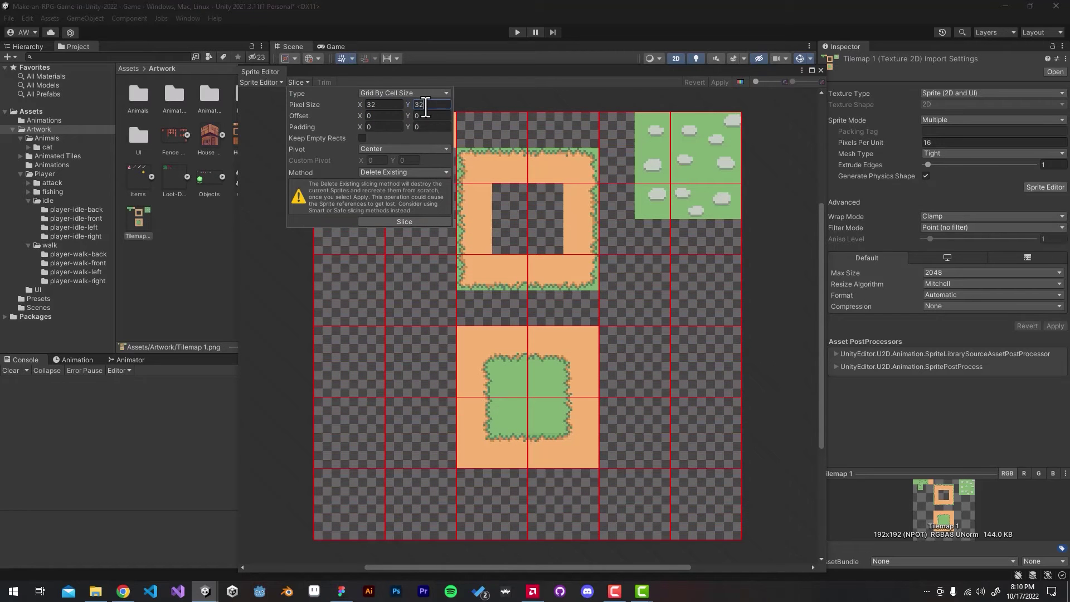
click(390, 104)
text(1616)
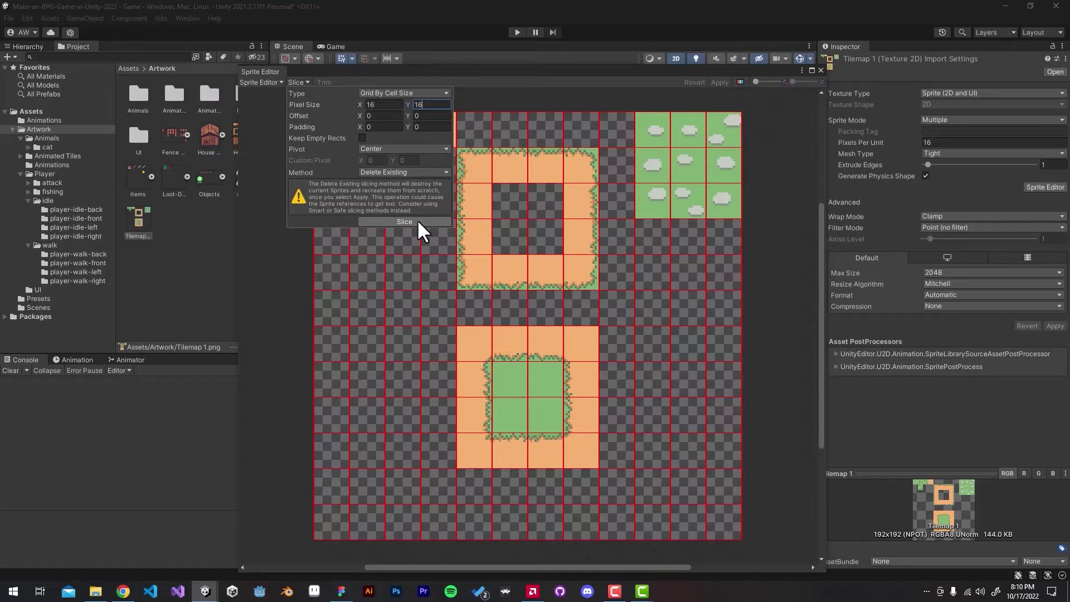
click(417, 218)
click(492, 76)
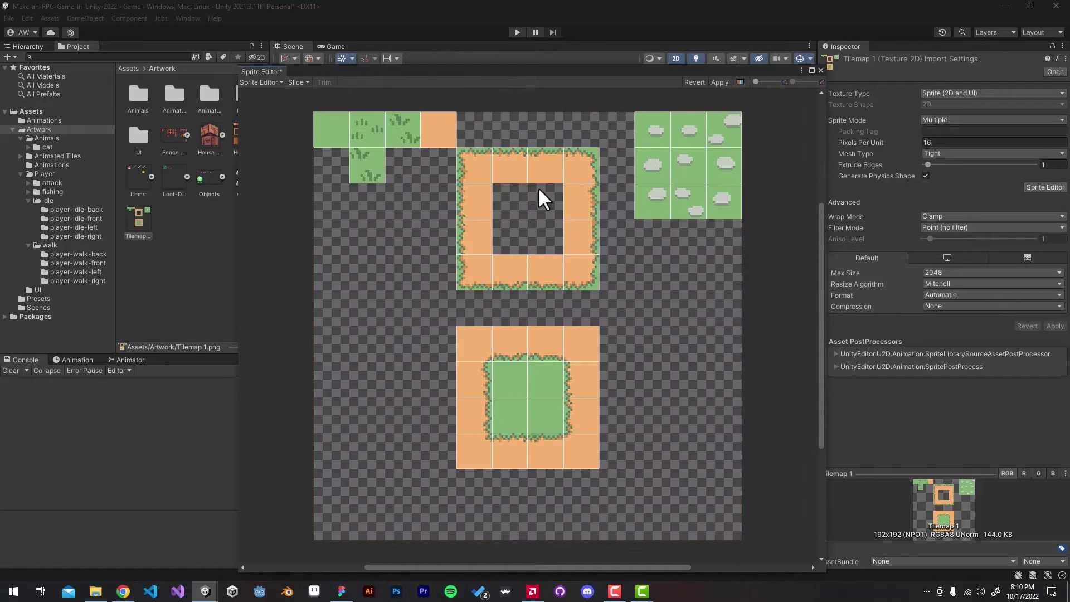
click(719, 83)
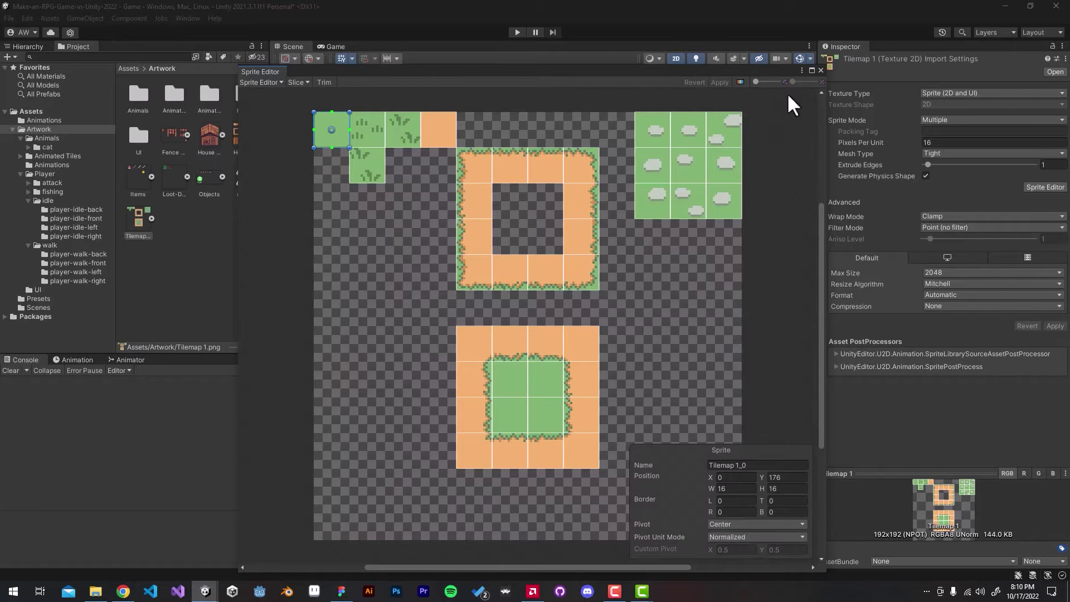
click(821, 70)
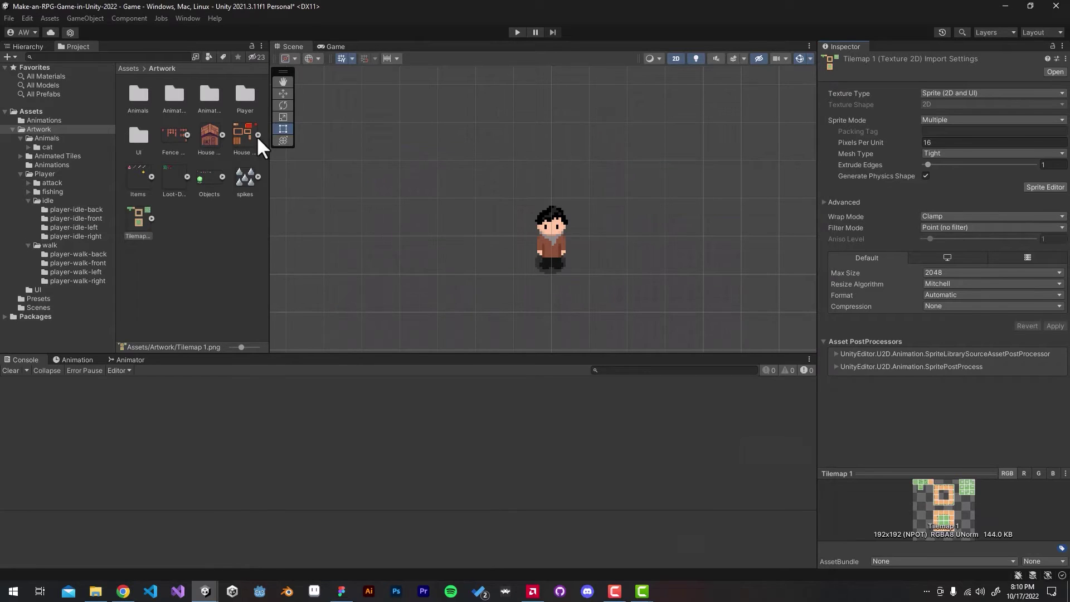
click(151, 214)
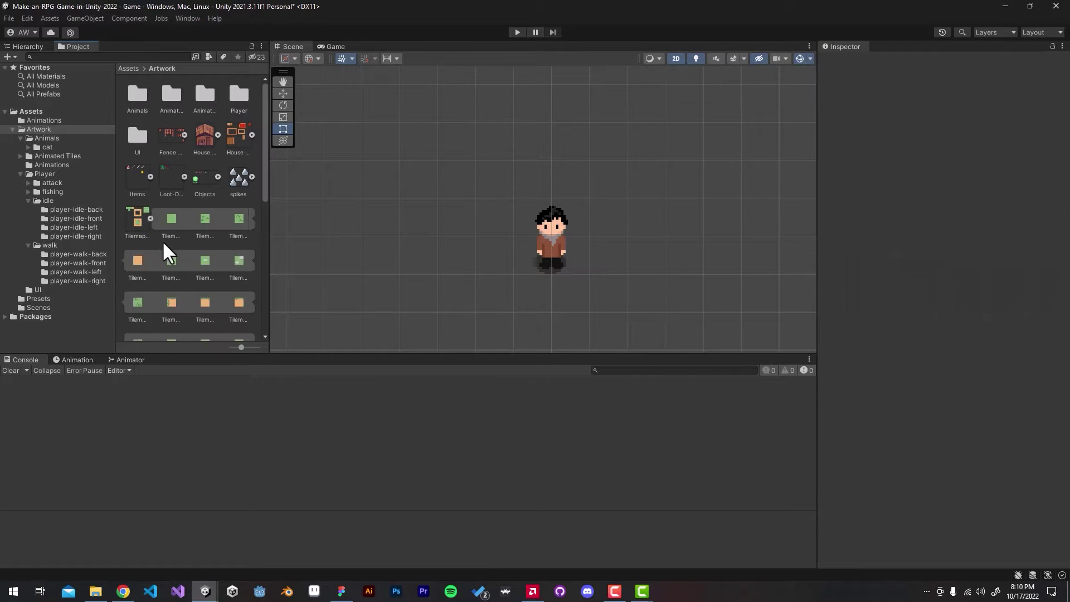
scroll(163, 240, down, 5)
scroll(138, 250, up, 3)
scroll(138, 250, up, 1)
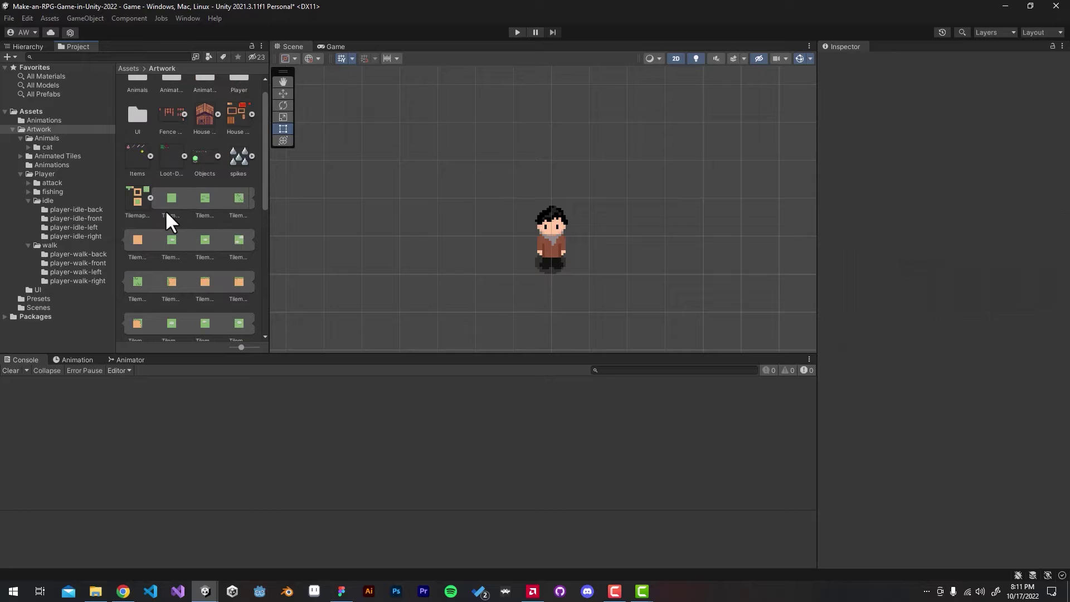
click(150, 199)
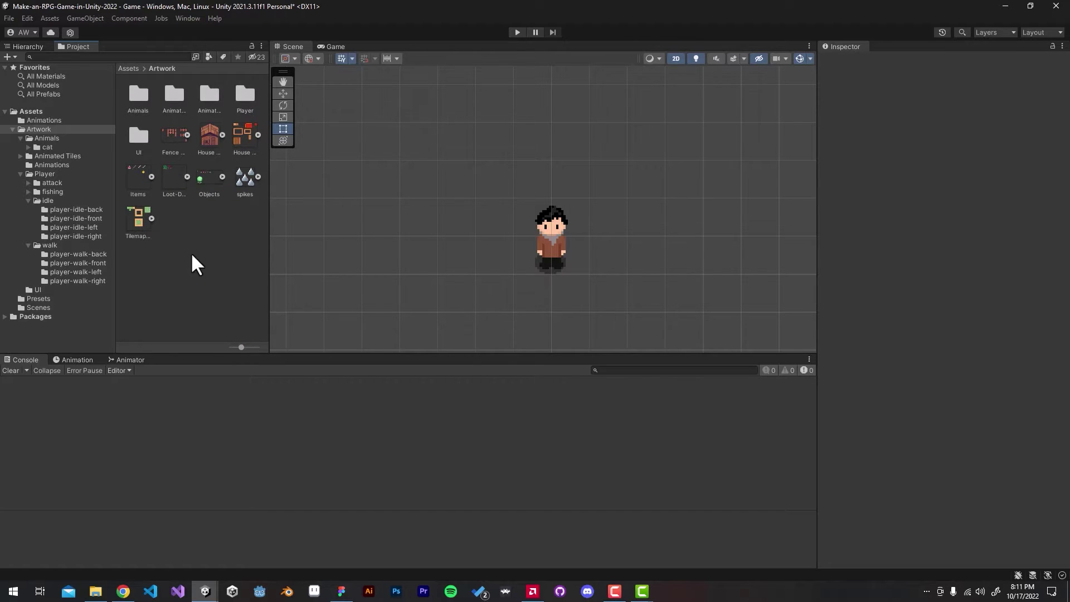
In Package Manager, review the 2D feature's packages from 2D Animation through 2D Tilemap Extras
click(184, 20)
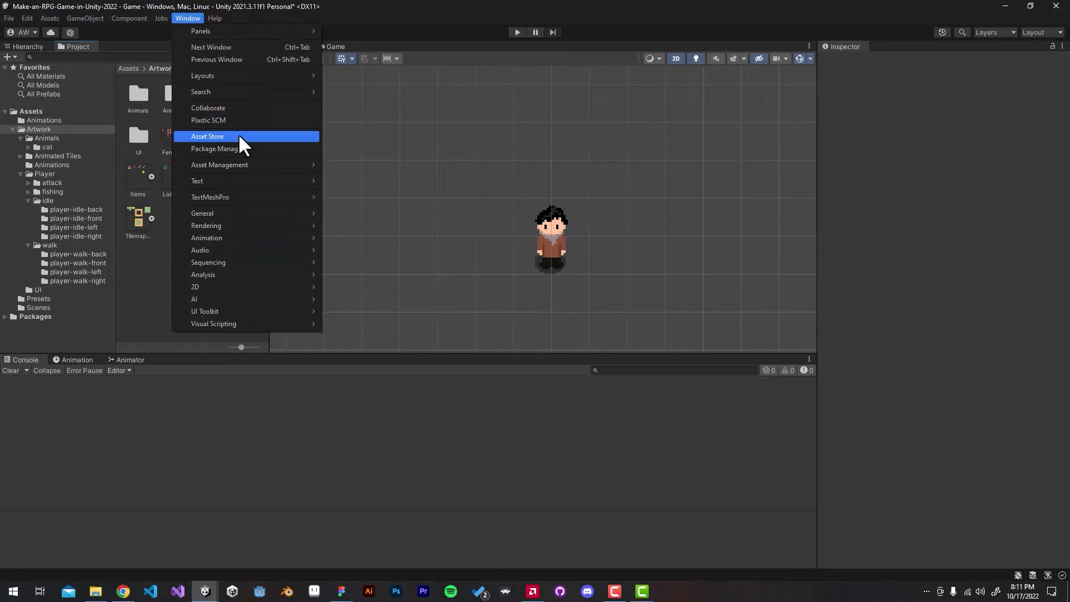
click(210, 149)
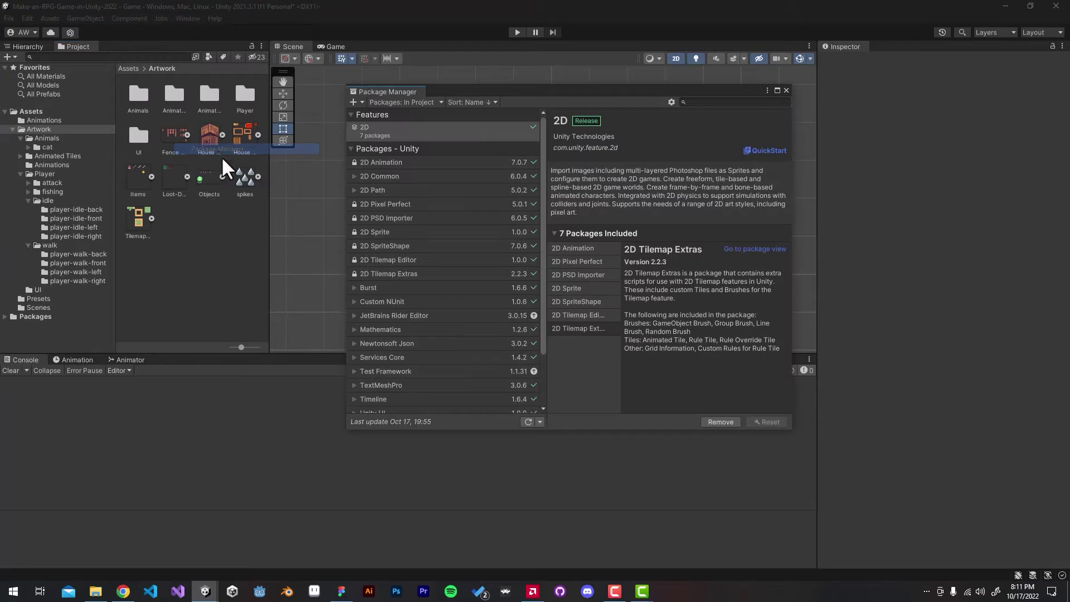
click(415, 135)
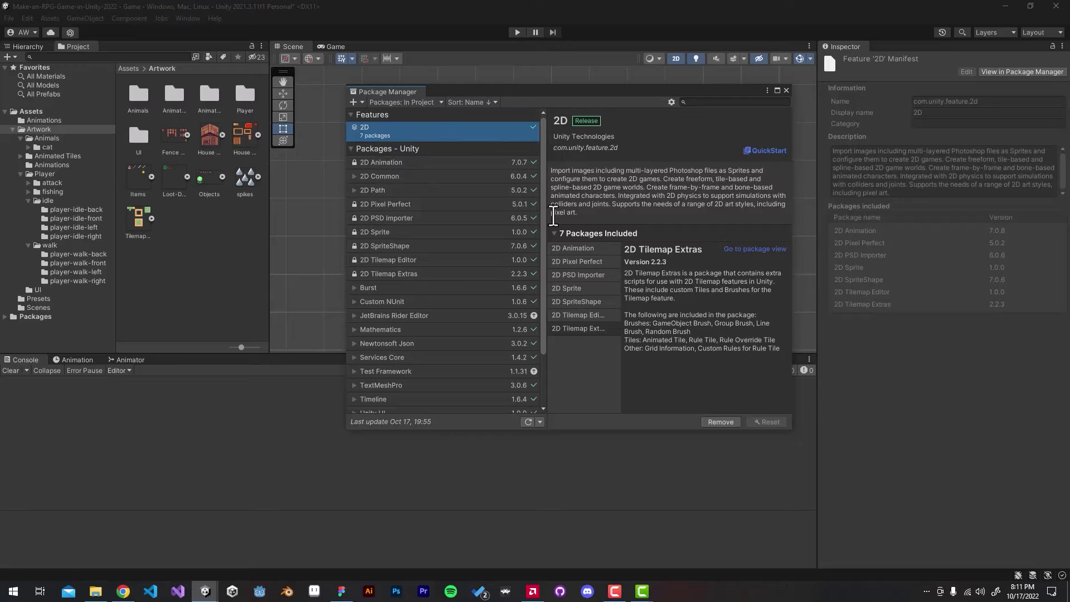
click(590, 247)
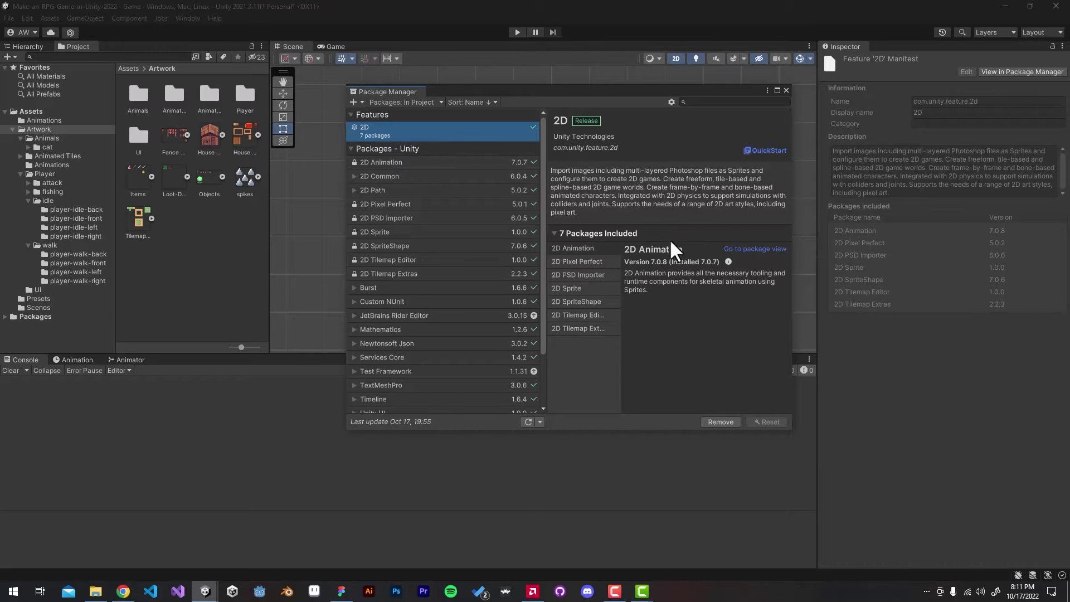
click(591, 262)
click(571, 275)
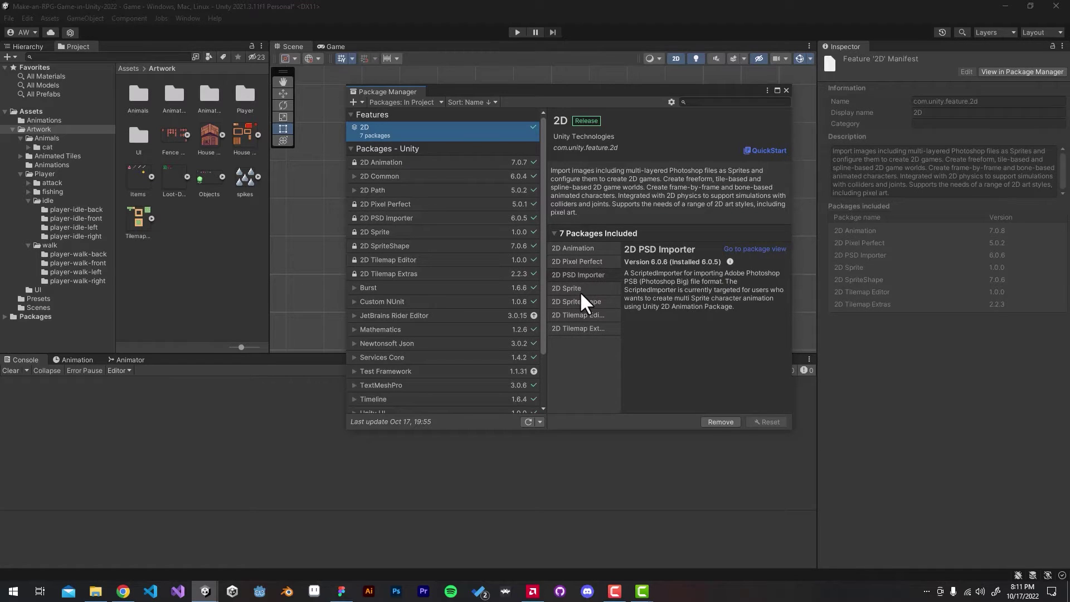
click(579, 301)
click(583, 328)
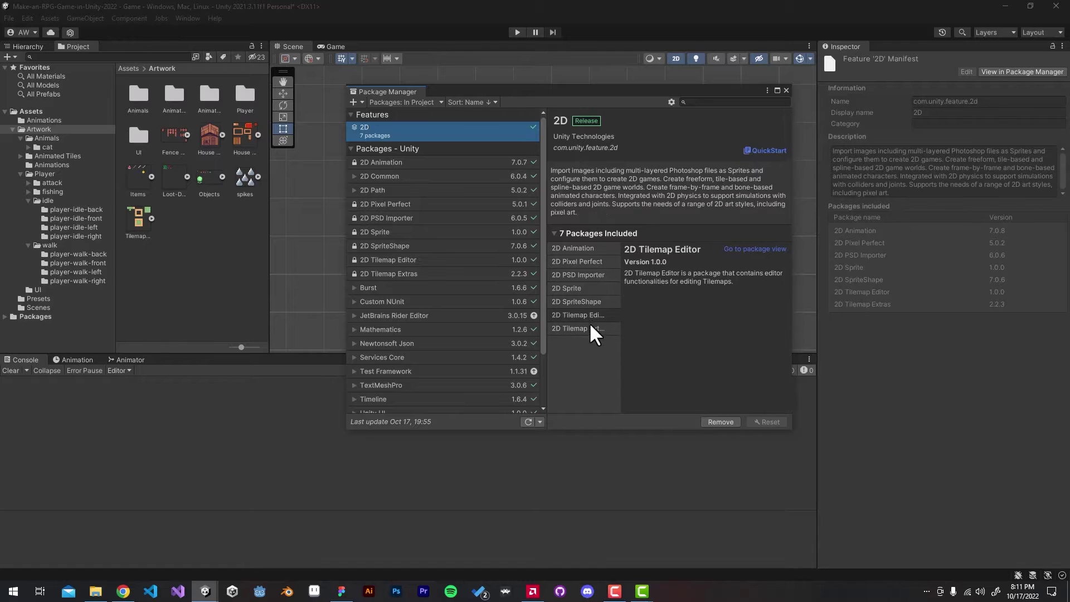
click(585, 328)
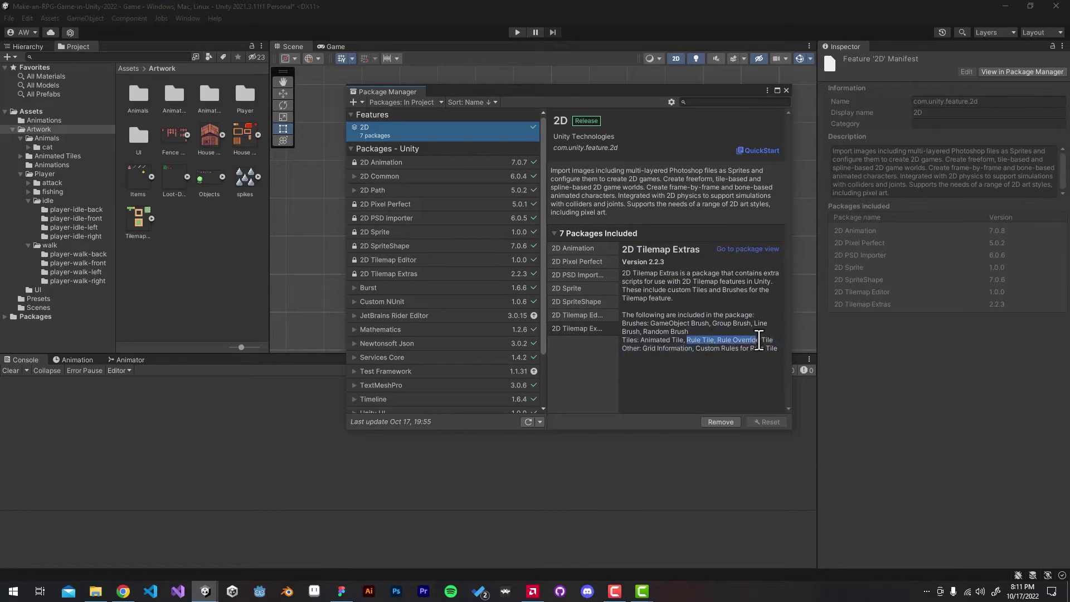
click(786, 89)
Create a new Rule Tile asset in the Artwork folder named DirtInner
right_click(209, 234)
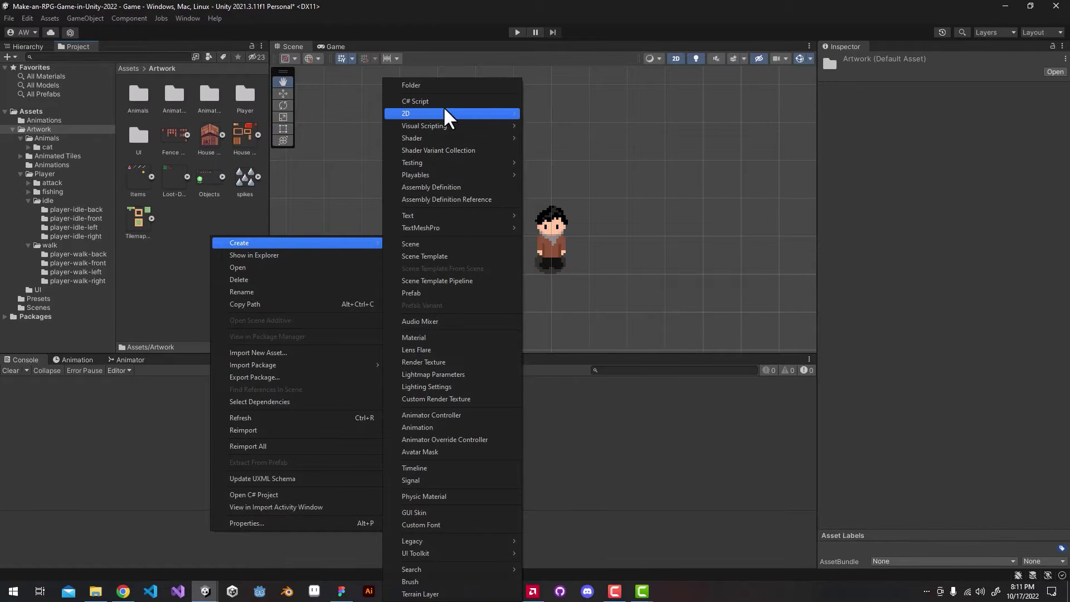
mouse_move(452, 113)
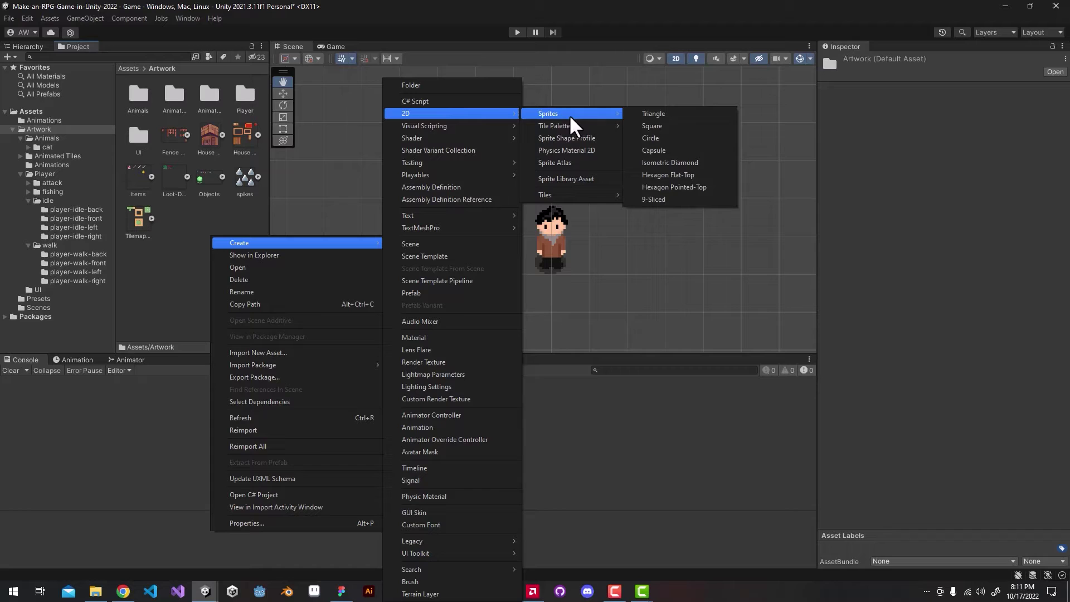
mouse_move(571, 194)
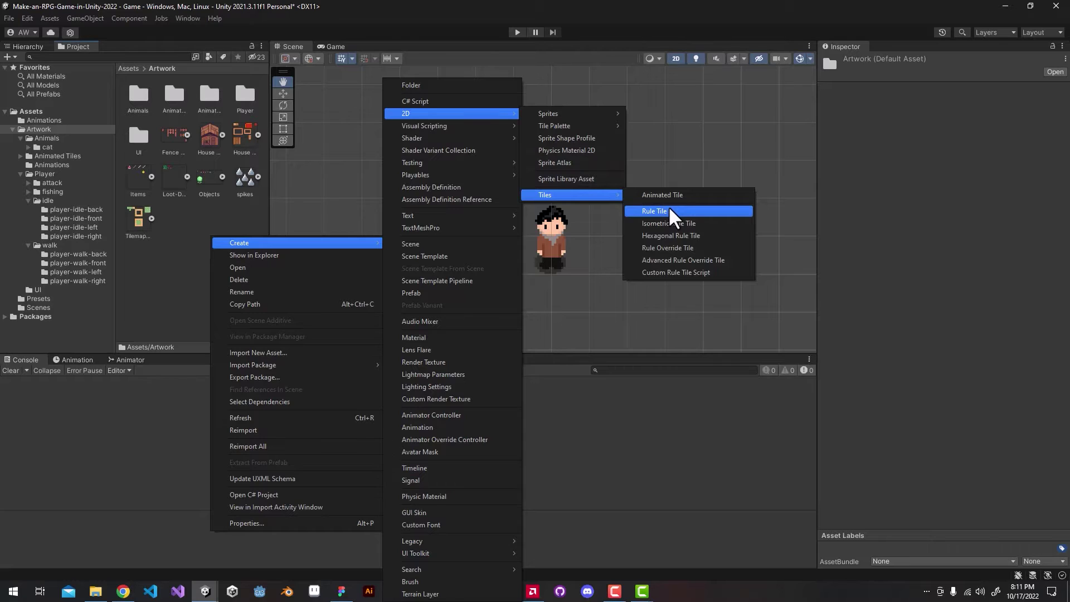
click(668, 210)
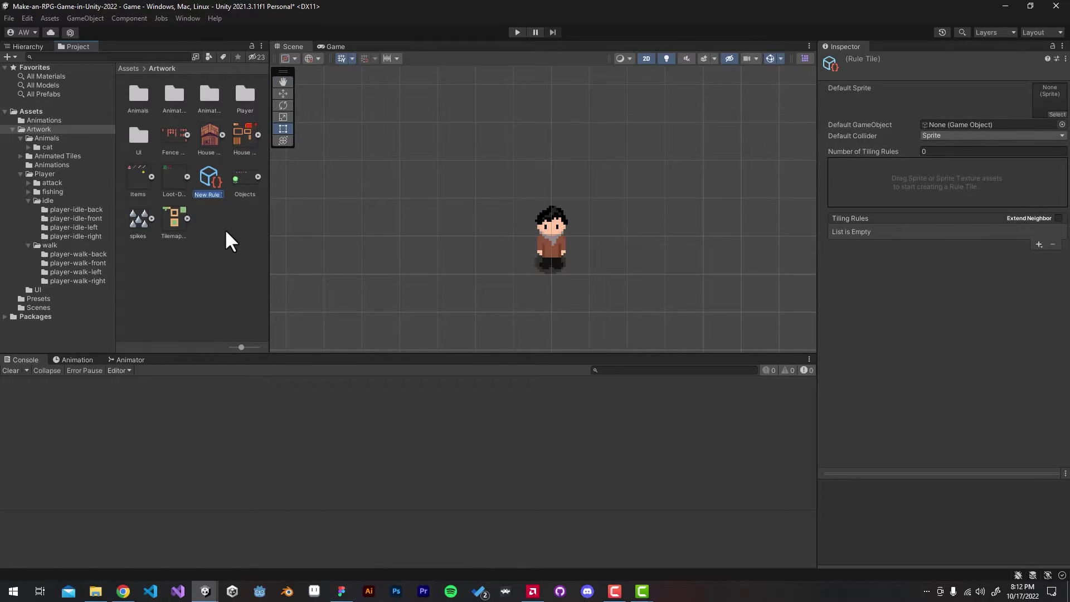
text(DirtInner)
key(Return)
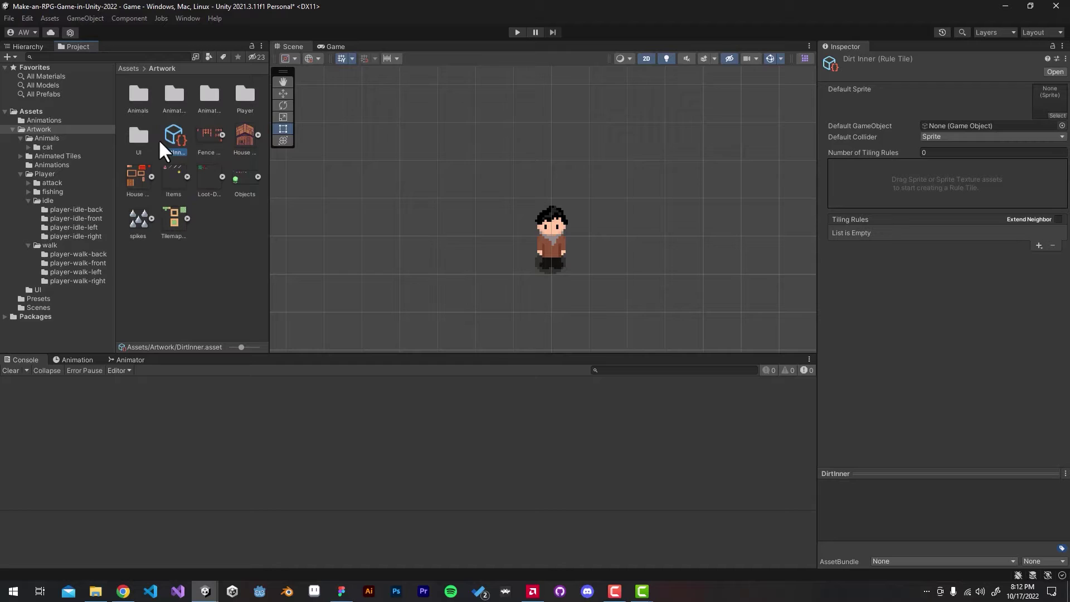
Expand the Tilemap 1 sheet, preview an orange tile sprite, and reselect DirtInner
click(1053, 46)
click(189, 217)
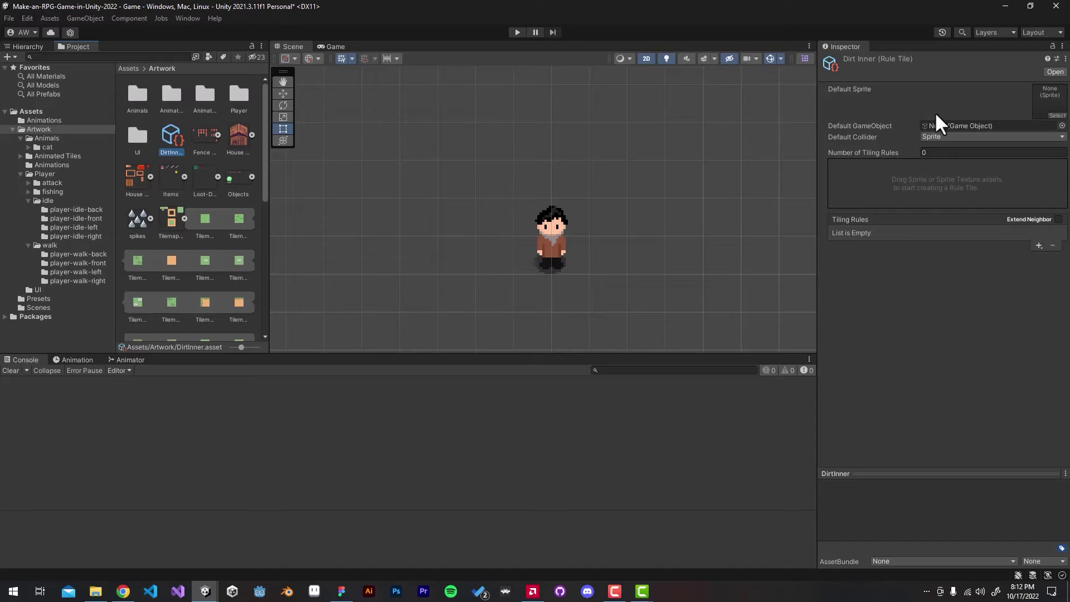
click(208, 256)
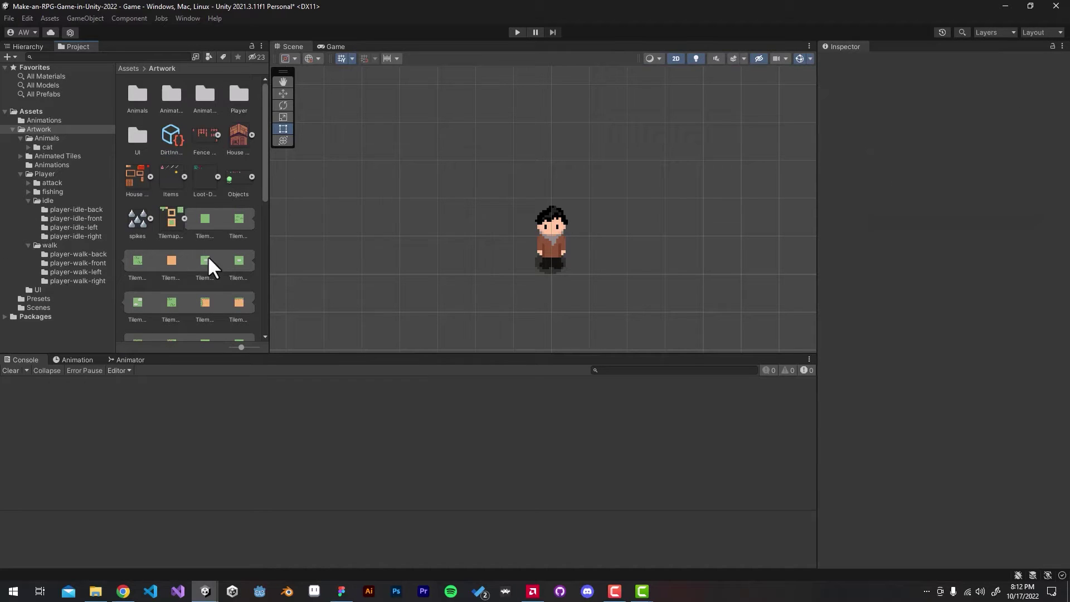
click(177, 268)
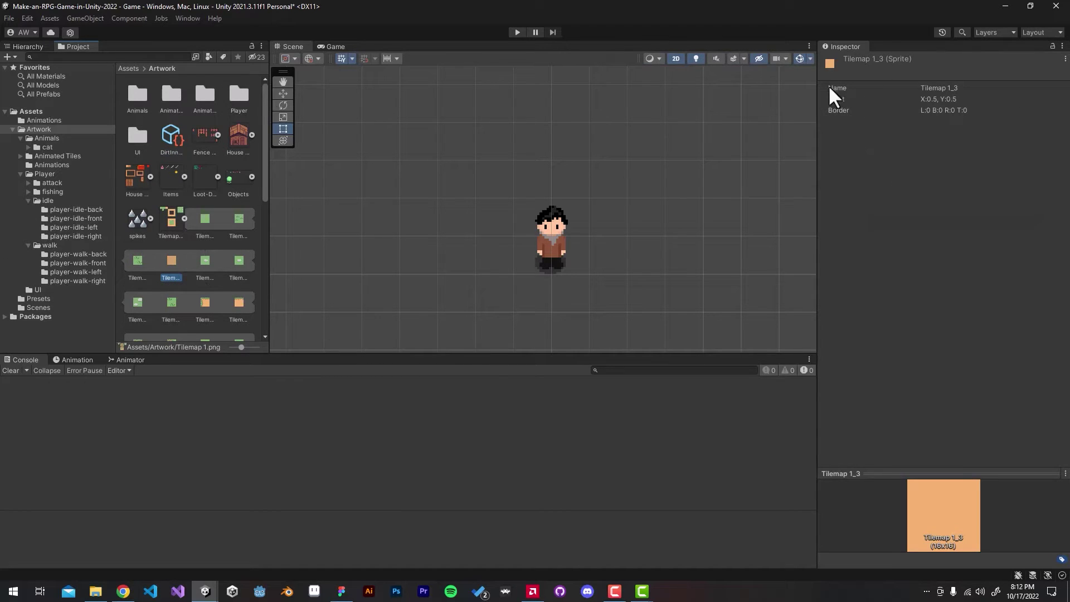
click(171, 136)
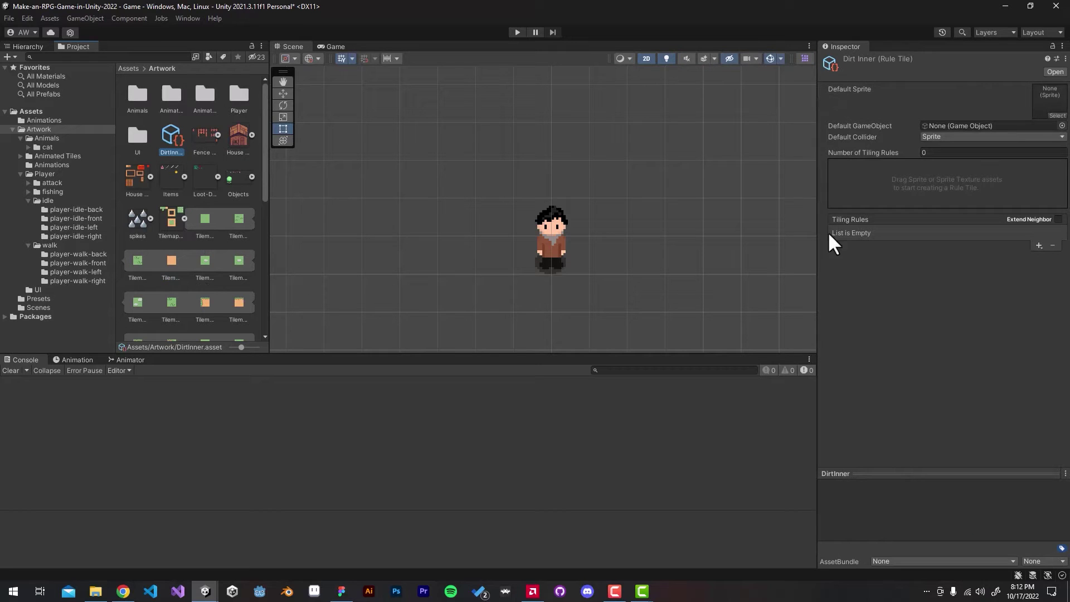
Lock the Inspector and make the plain orange tile DirtInner's Default Sprite
click(1052, 46)
click(171, 268)
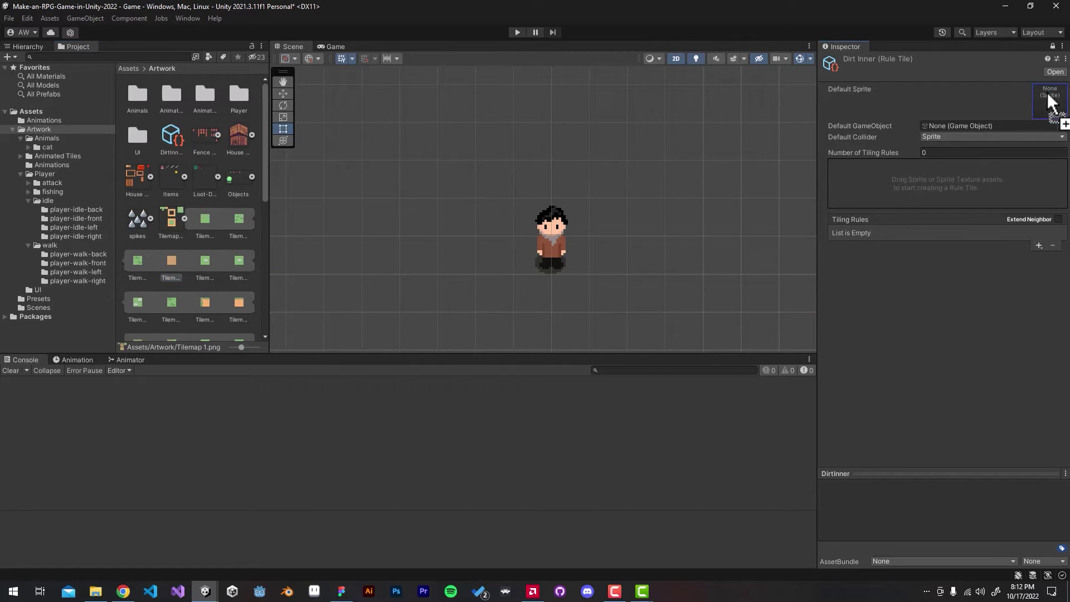
drag(177, 257, 1050, 101)
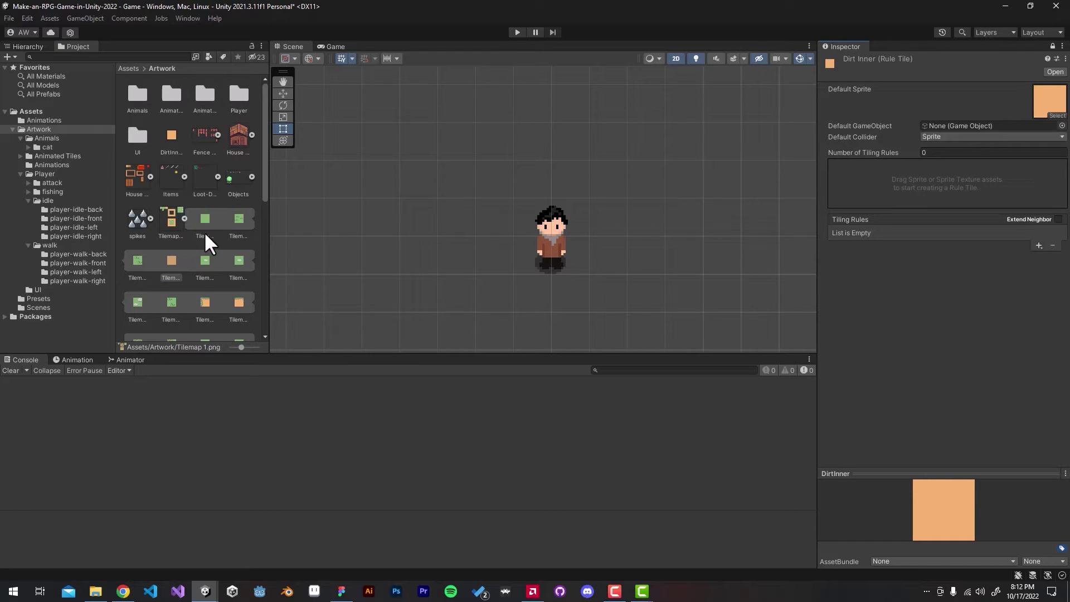
drag(205, 302, 1014, 223)
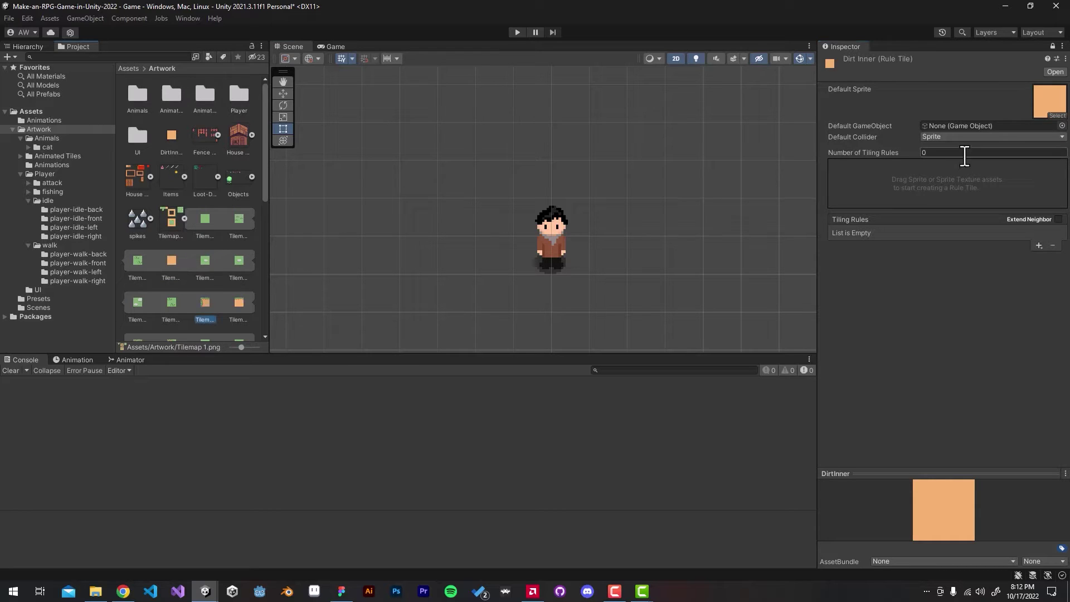
Add tiling rules to DirtInner and set their number to 8
click(1039, 244)
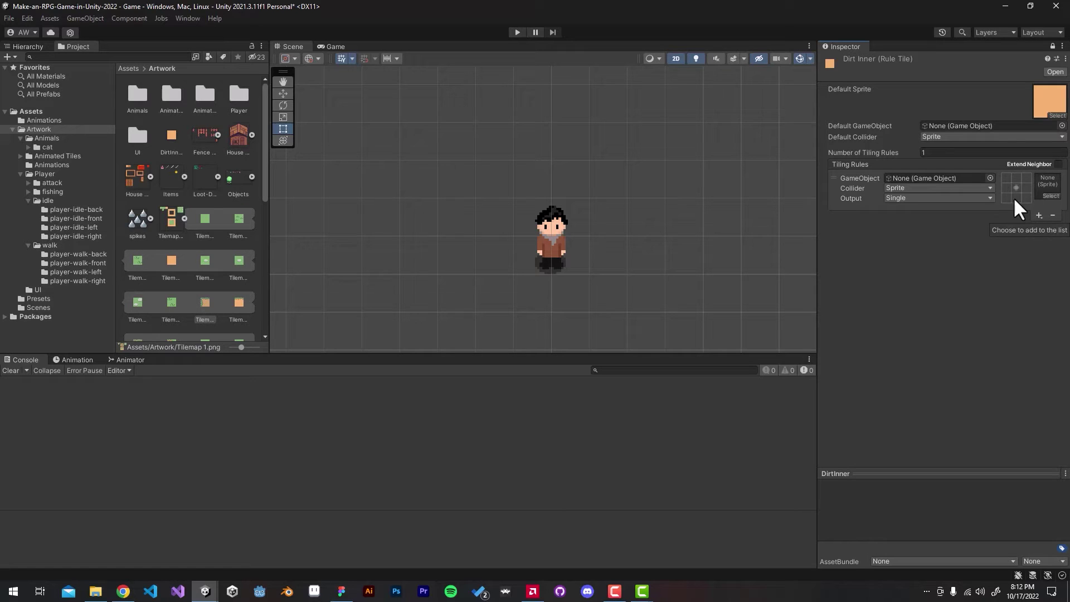
click(975, 152)
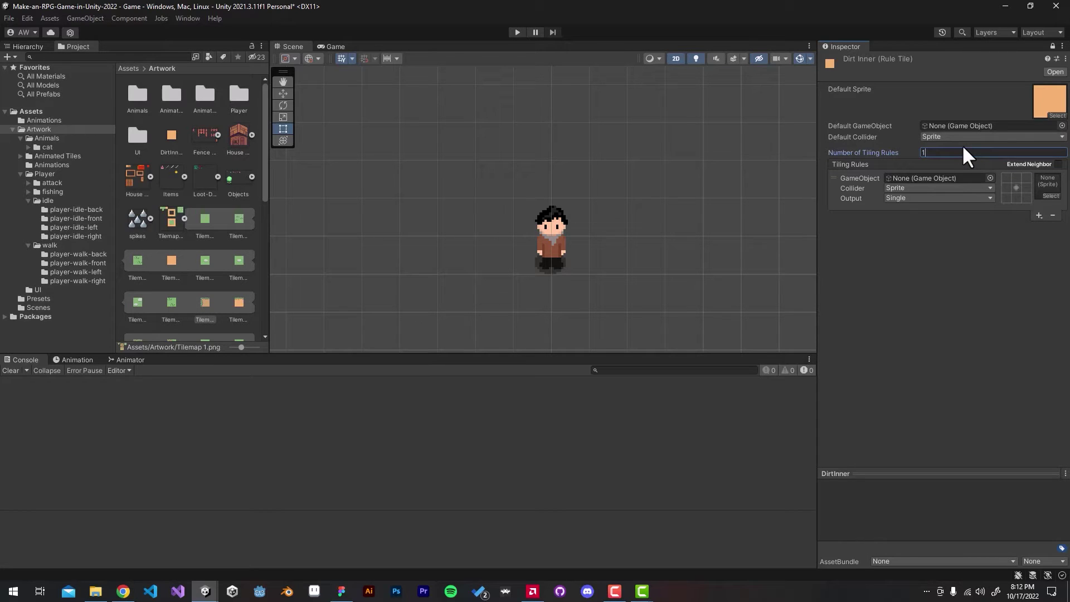
key(BackSpace)
text(8)
key(Return)
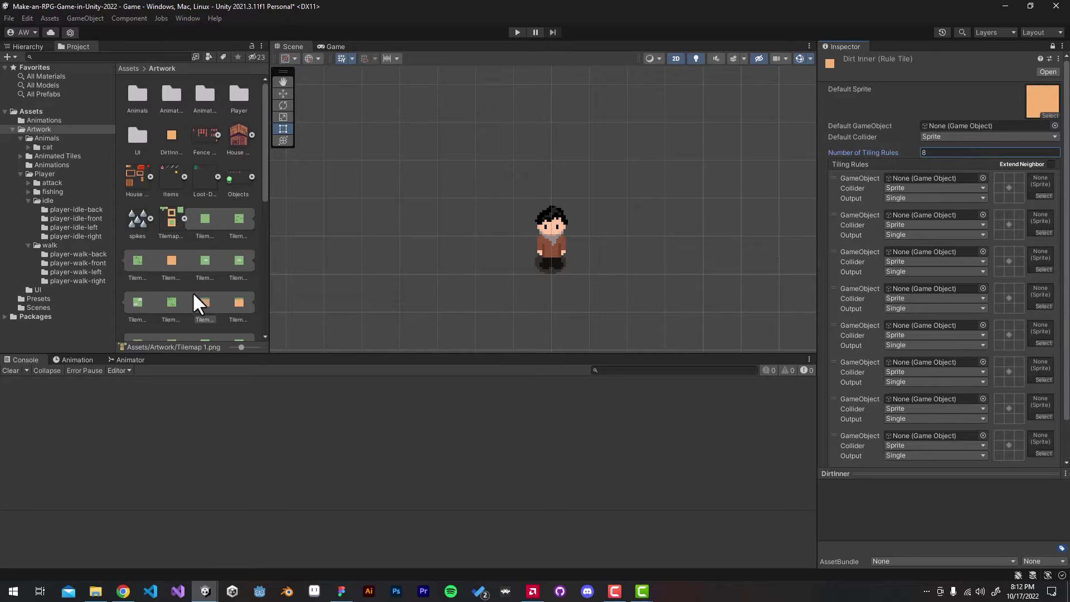
Assign an orange dirt tile sprite to each of the eight tiling rules
drag(202, 301, 1044, 193)
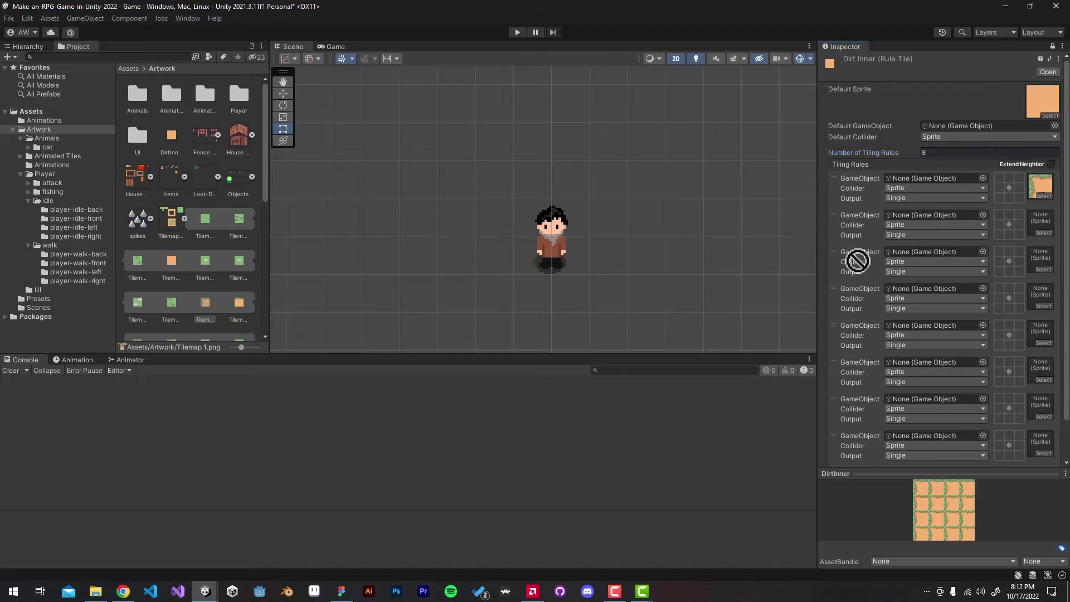
drag(235, 307, 1041, 224)
scroll(227, 299, down, 2)
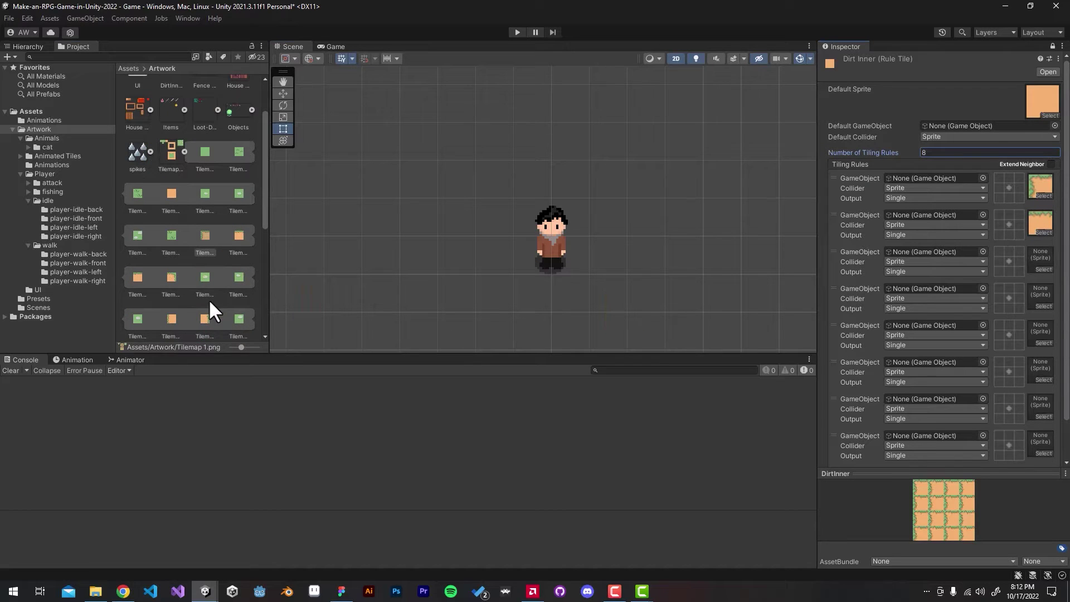
drag(149, 279, 1039, 263)
scroll(163, 303, down, 1)
drag(167, 308, 1045, 298)
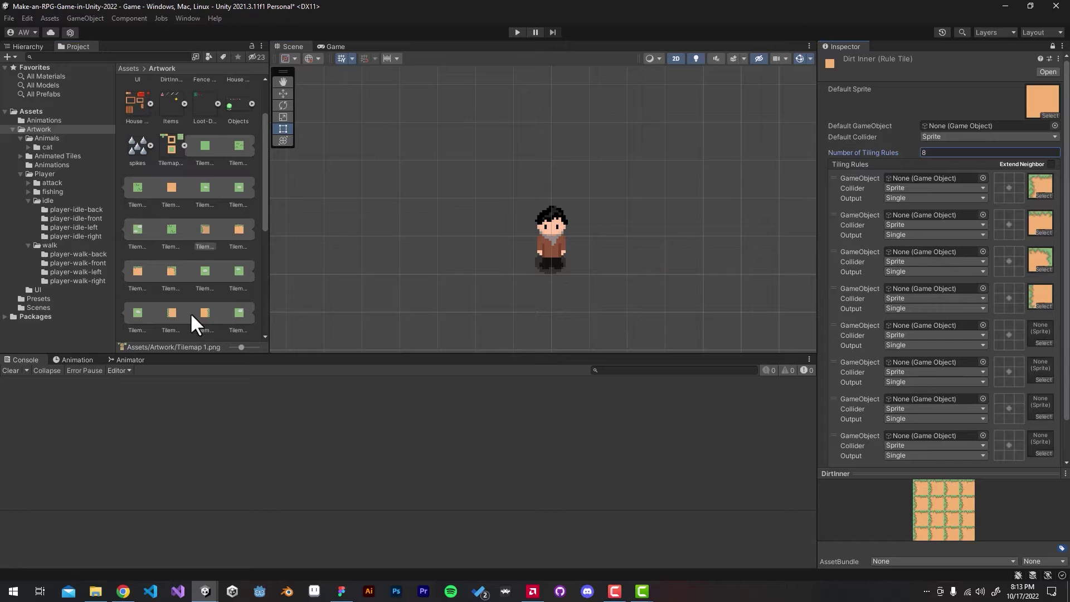
drag(207, 321, 1039, 335)
scroll(200, 312, down, 3)
mouse_move(133, 331)
mouse_down()
mouse_move(475, 336)
mouse_move(1040, 368)
mouse_up()
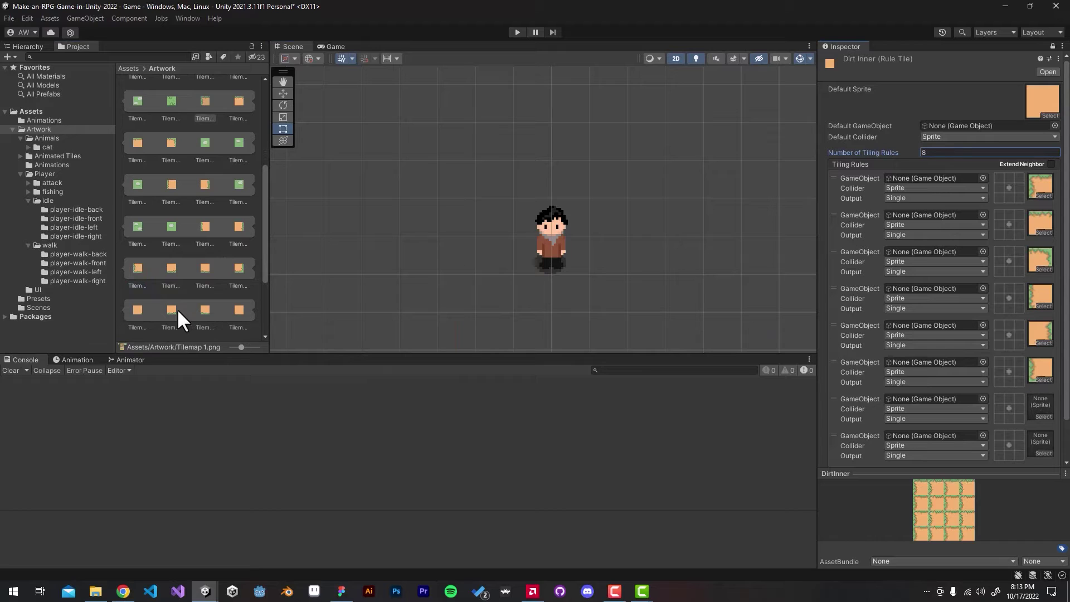
drag(170, 315, 1033, 403)
scroll(226, 316, down, 2)
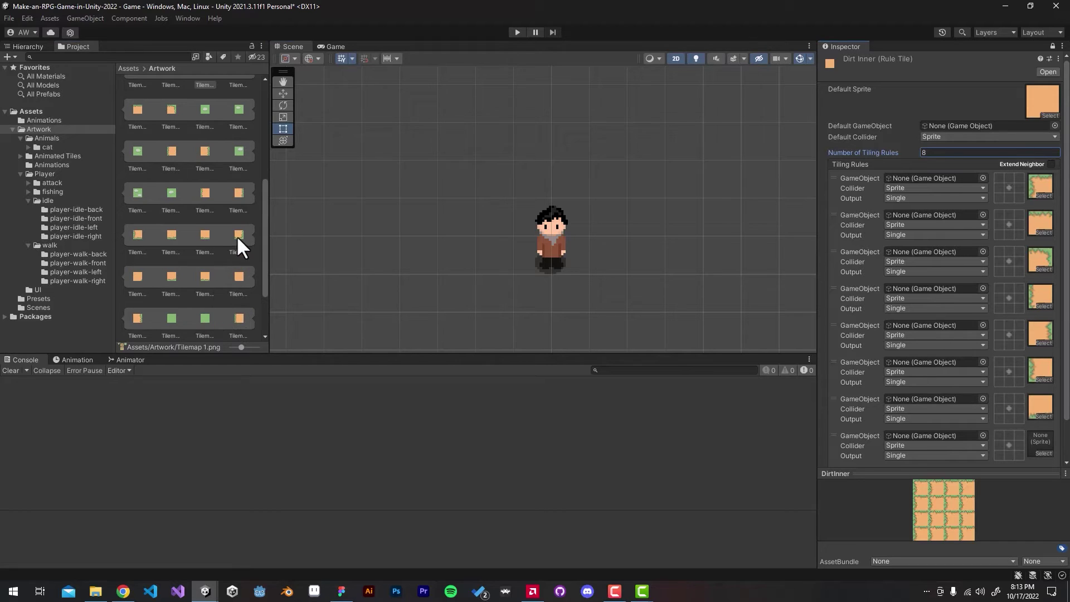
drag(236, 235, 1040, 443)
Set the first rule's neighbours: no tile above or left, matching tiles right and below
click(1007, 178)
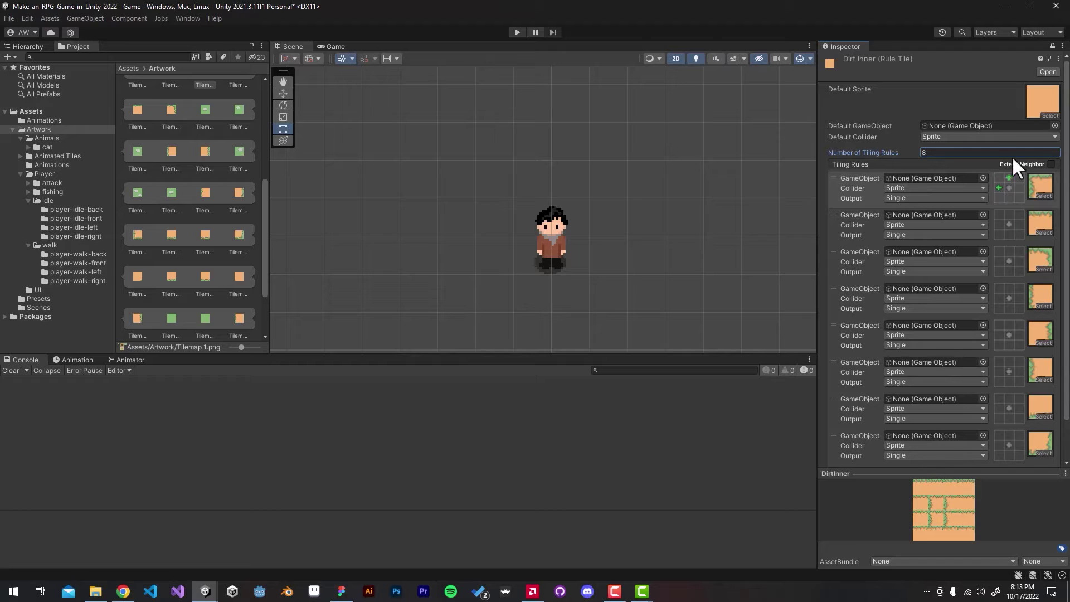
click(996, 188)
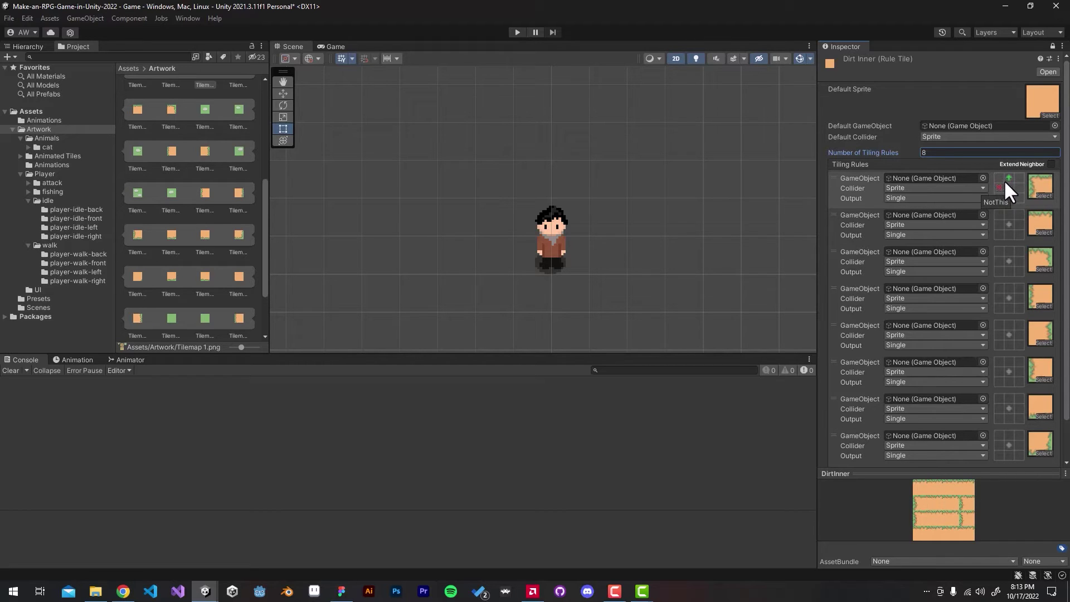
click(1007, 179)
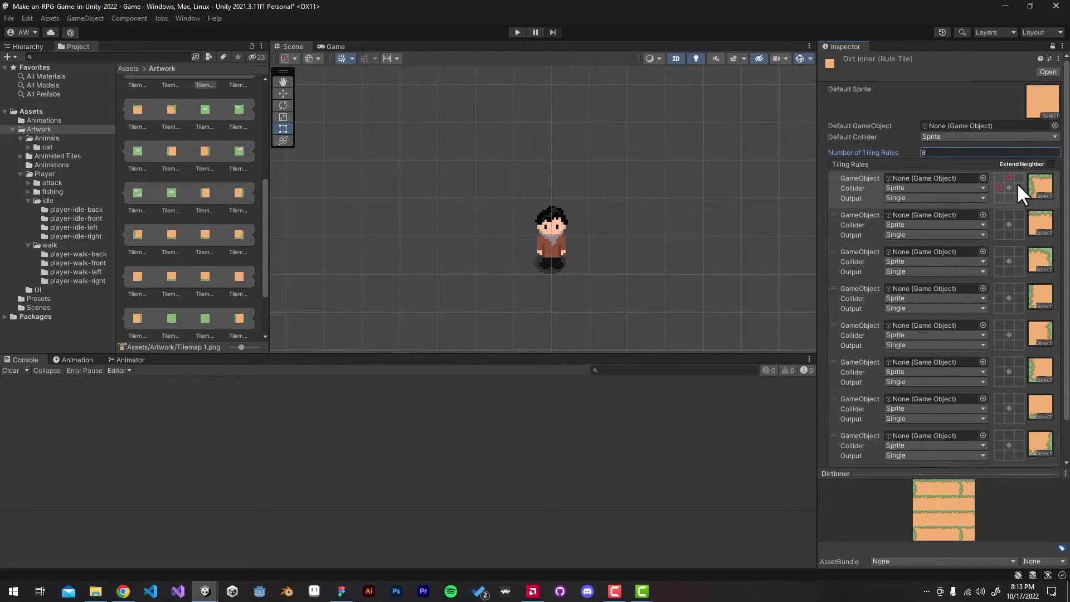
click(1018, 187)
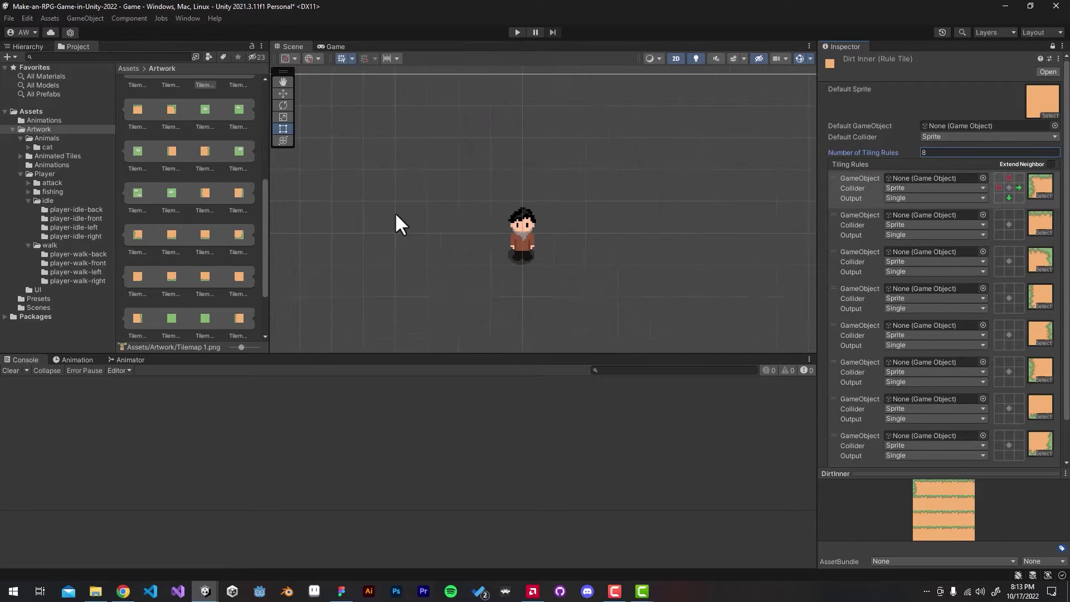
scroll(394, 211, down, 2)
scroll(451, 219, down, 2)
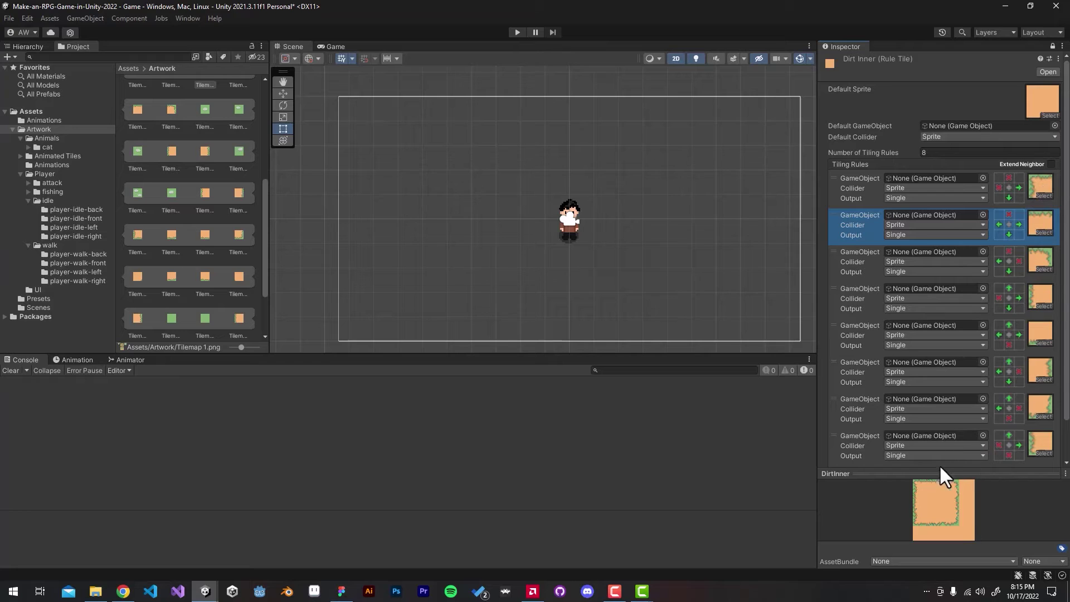
scroll(481, 255, down, 1)
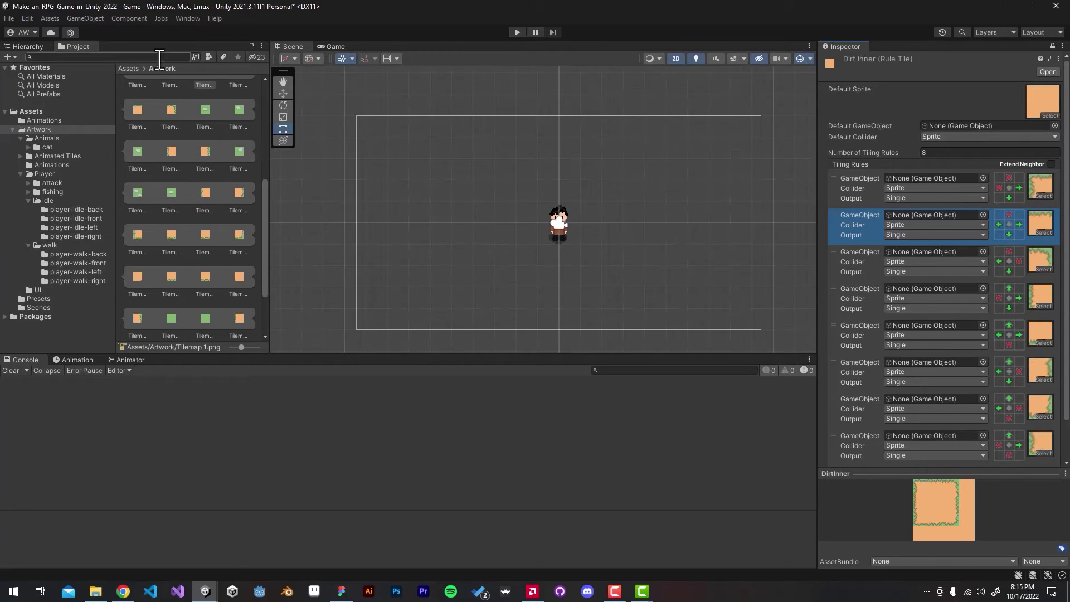
Add a Grid with a rectangular Tilemap child in the Hierarchy, keeping the name Tilemap
click(34, 48)
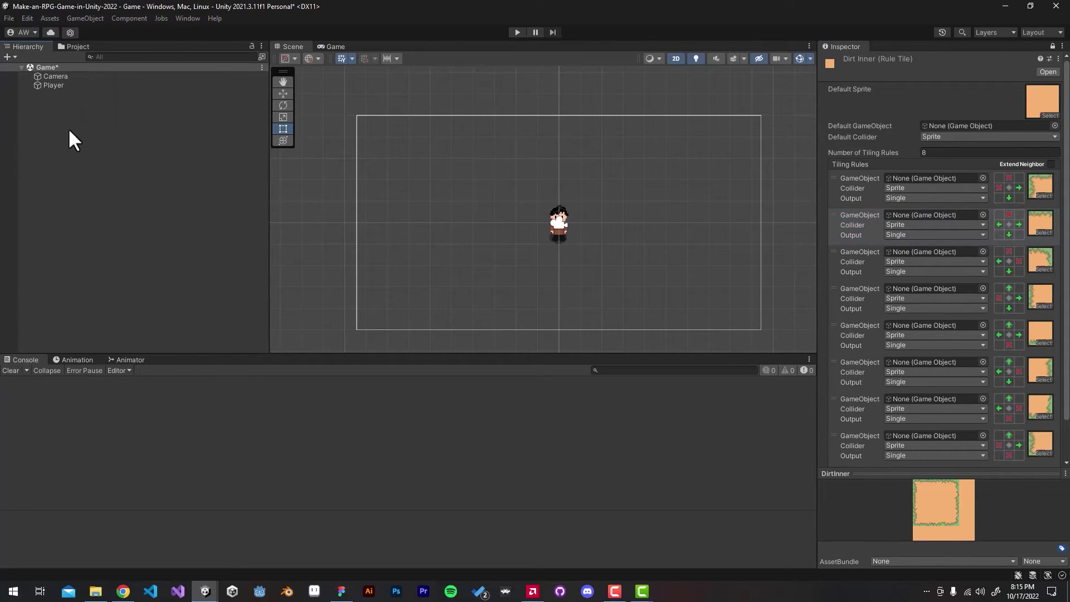
right_click(79, 140)
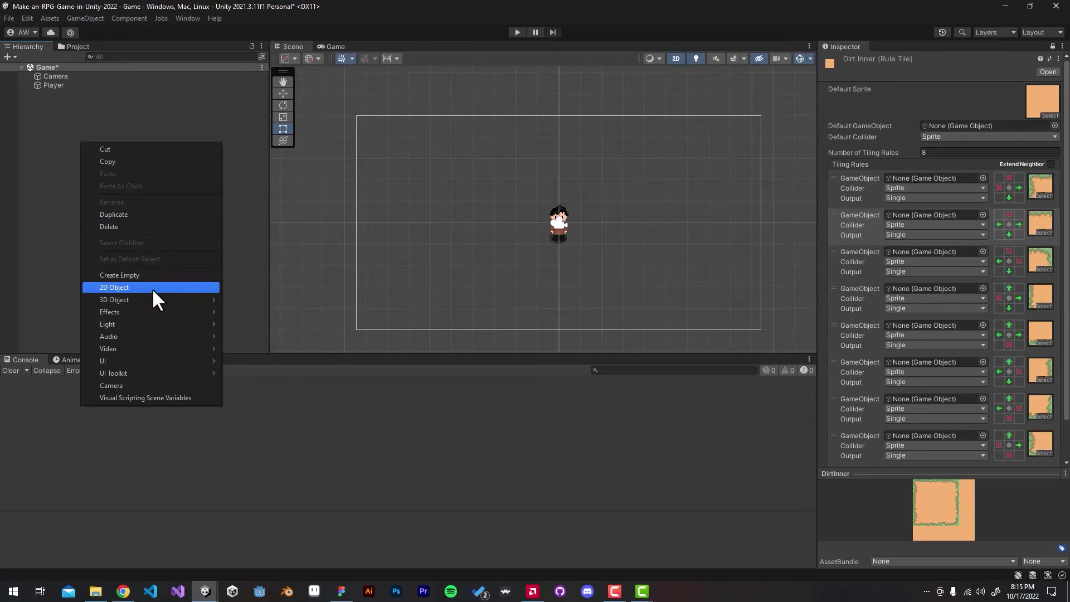
mouse_move(114, 286)
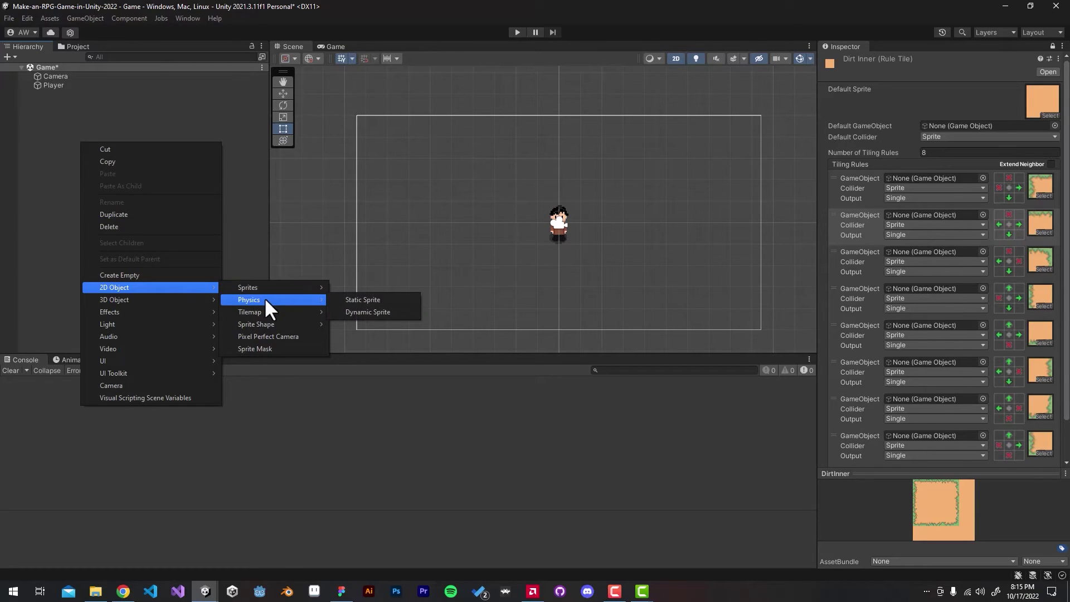
mouse_move(250, 311)
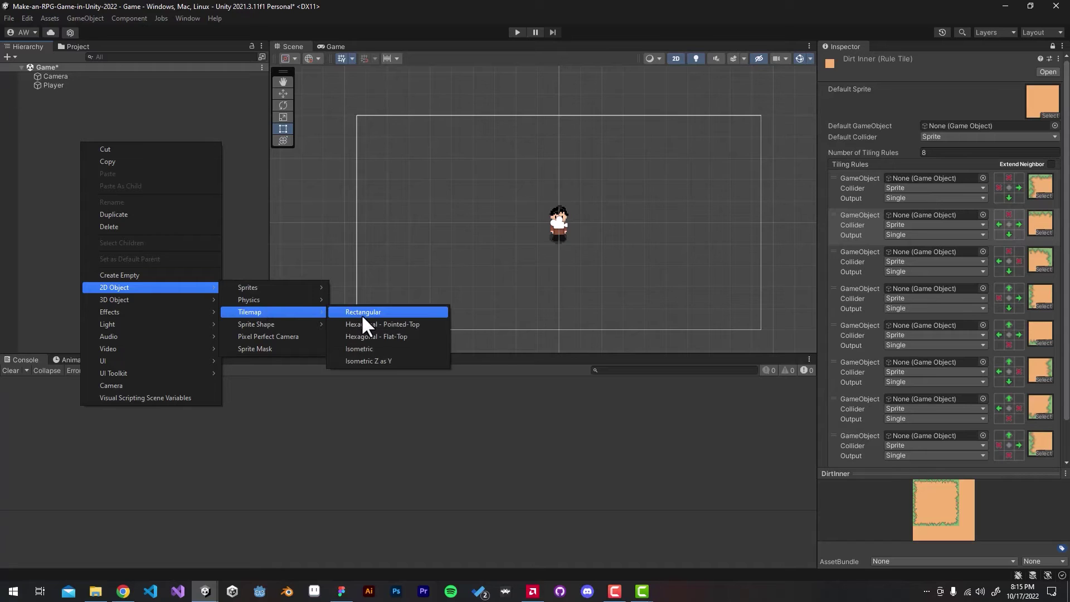
click(361, 313)
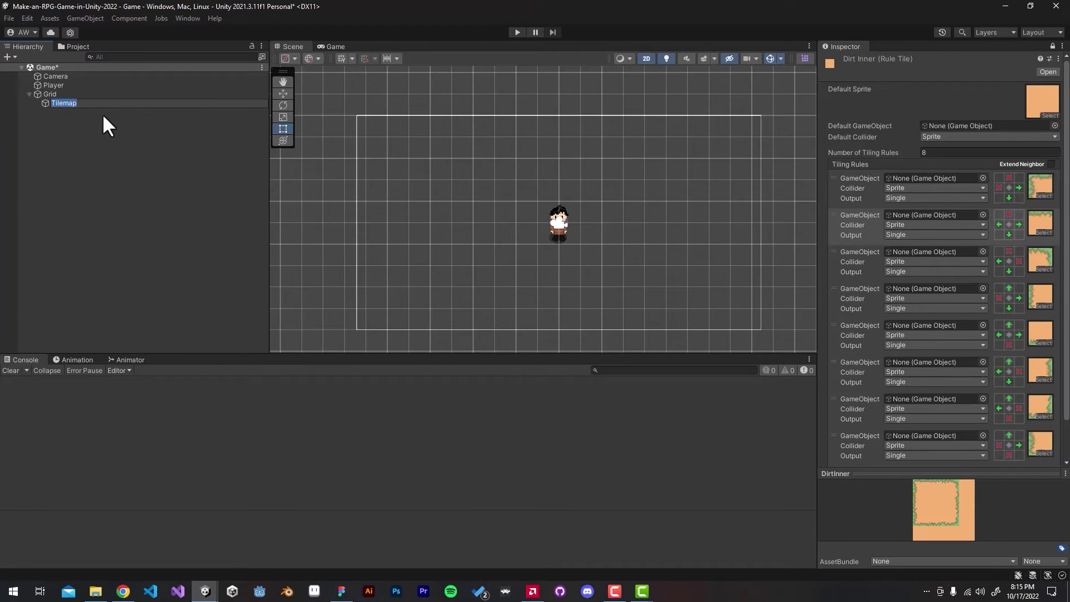
key(Return)
click(122, 243)
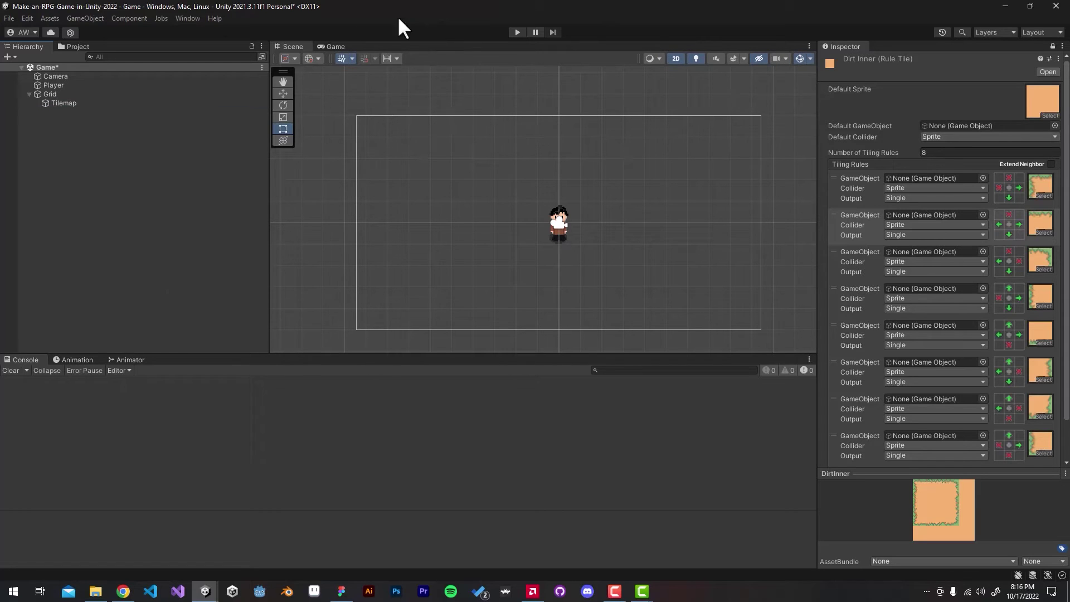
Dock the Tile Palette beside the Inspector and collapse the Tilemap sheet in Project
click(194, 14)
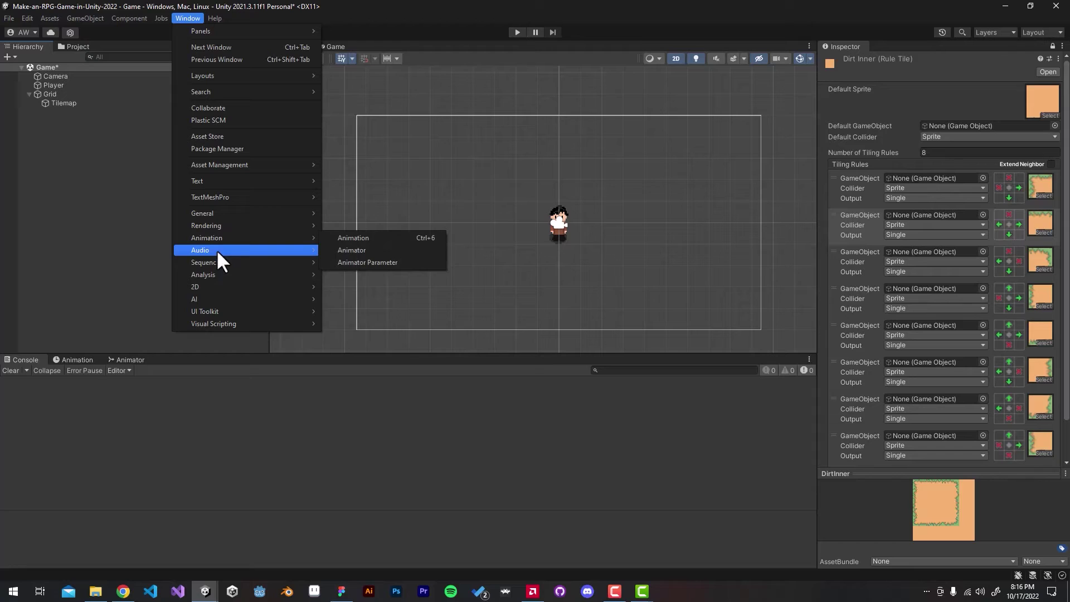
mouse_move(218, 286)
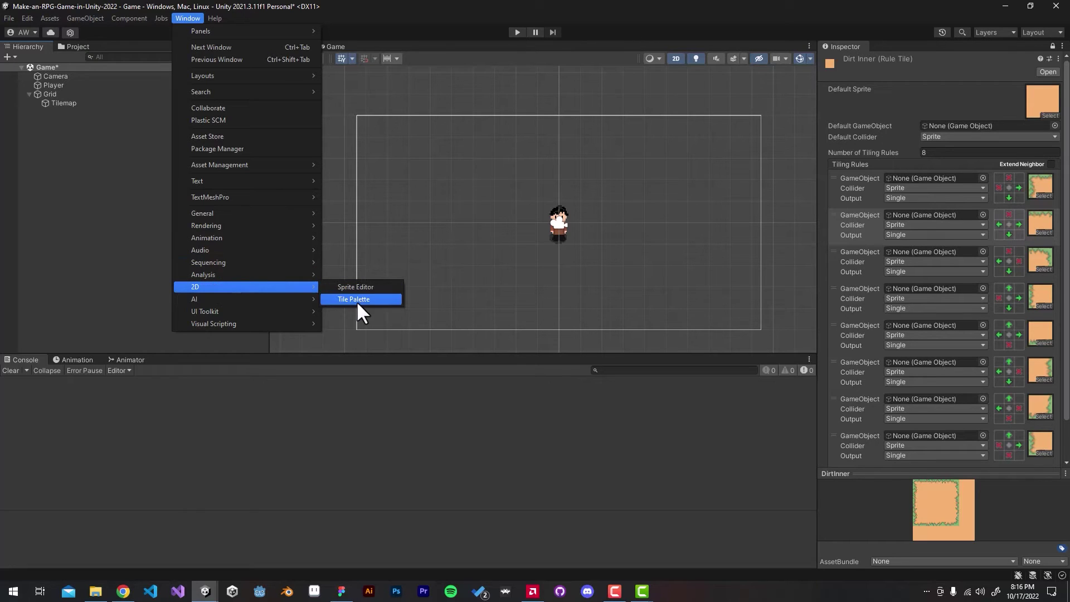
click(356, 301)
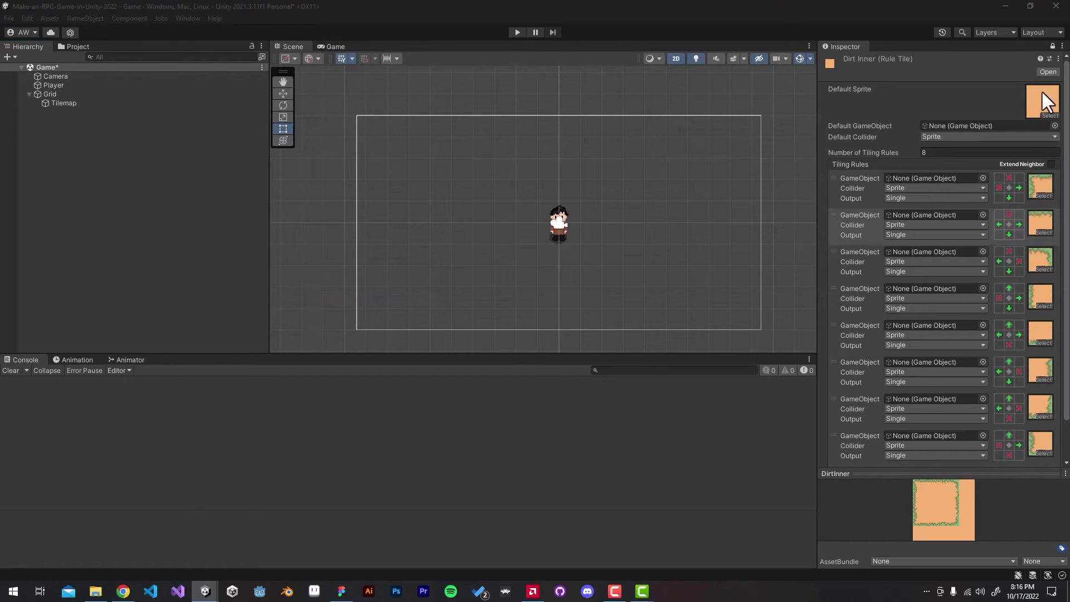
drag(650, 91, 473, 73)
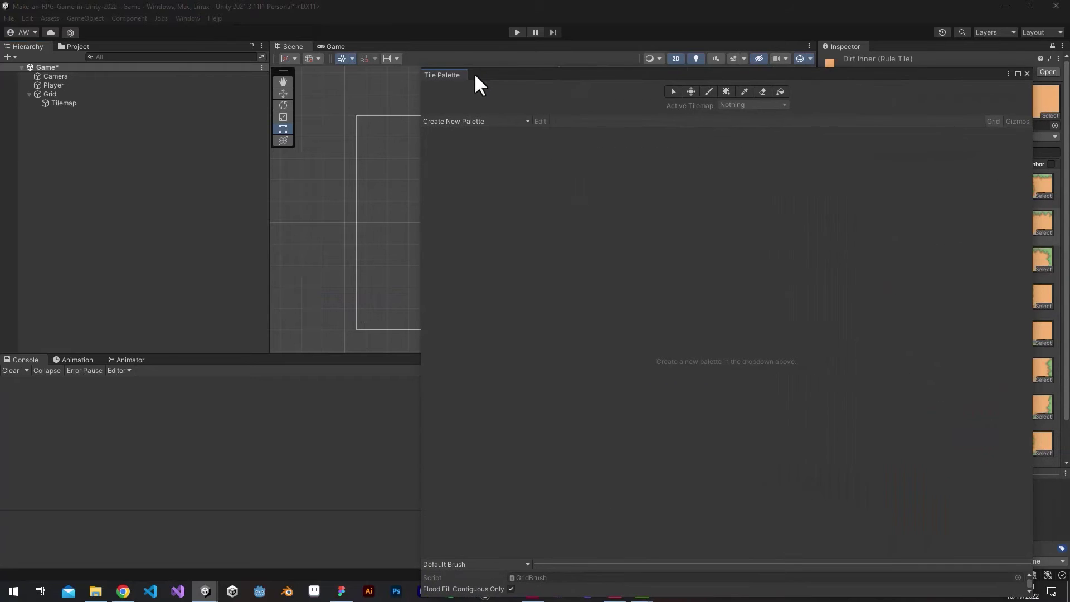
drag(581, 71, 895, 45)
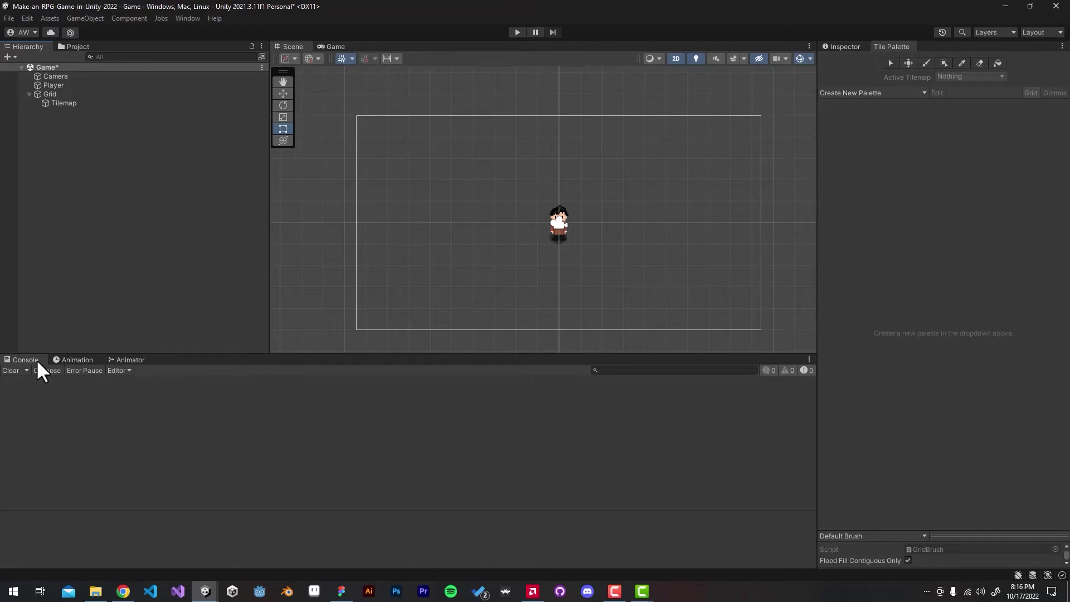
click(78, 46)
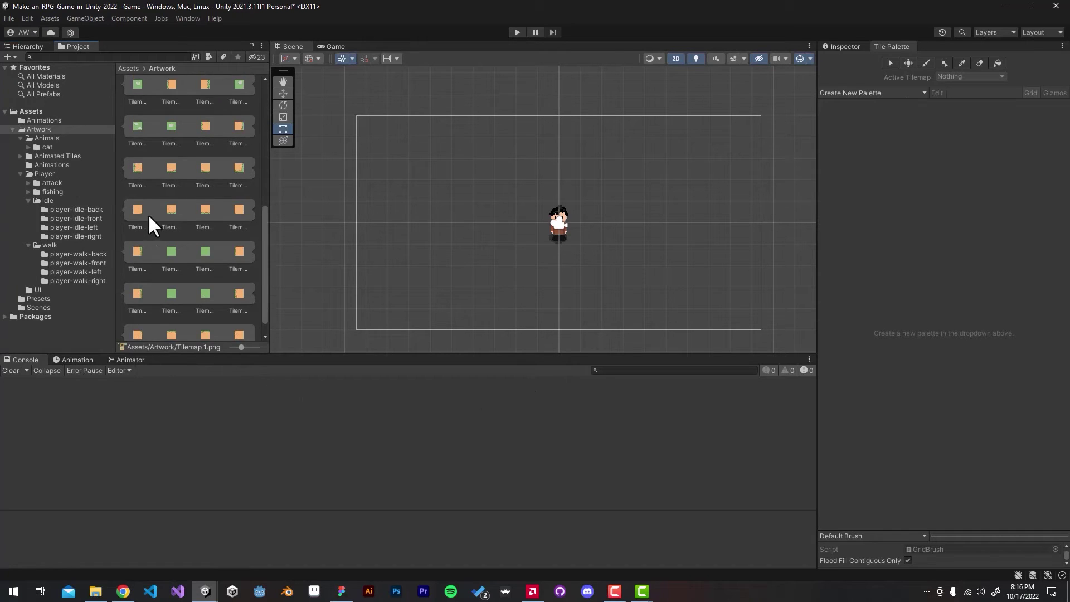
scroll(148, 214, up, 5)
scroll(197, 184, down, 5)
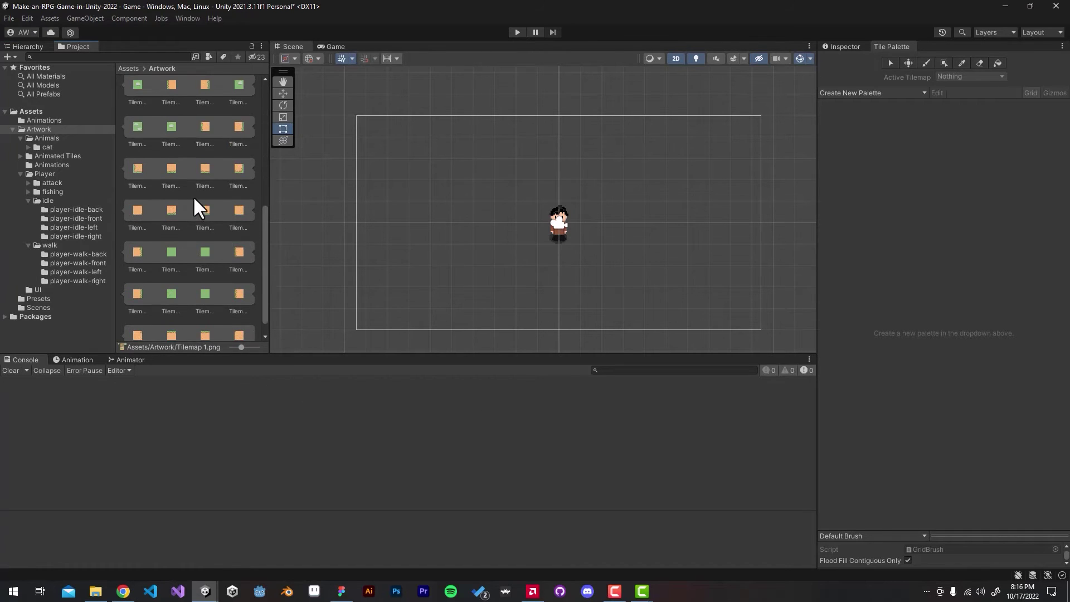
scroll(207, 219, up, 5)
click(184, 218)
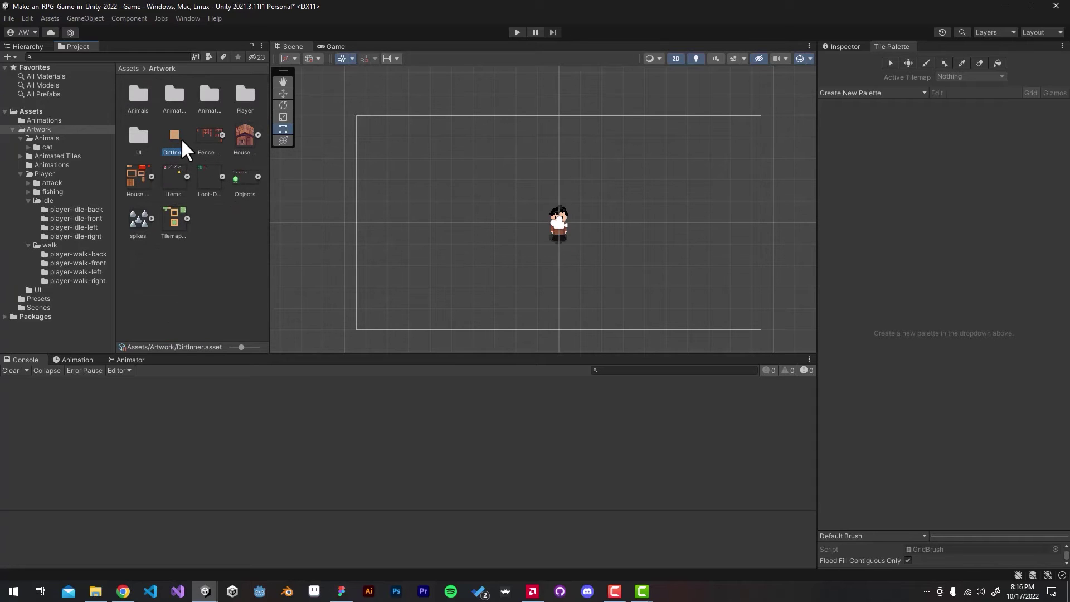
Create a Rule Tiles folder in Artwork, move DirtInner into it, and drag it to the palette
click(228, 243)
right_click(229, 243)
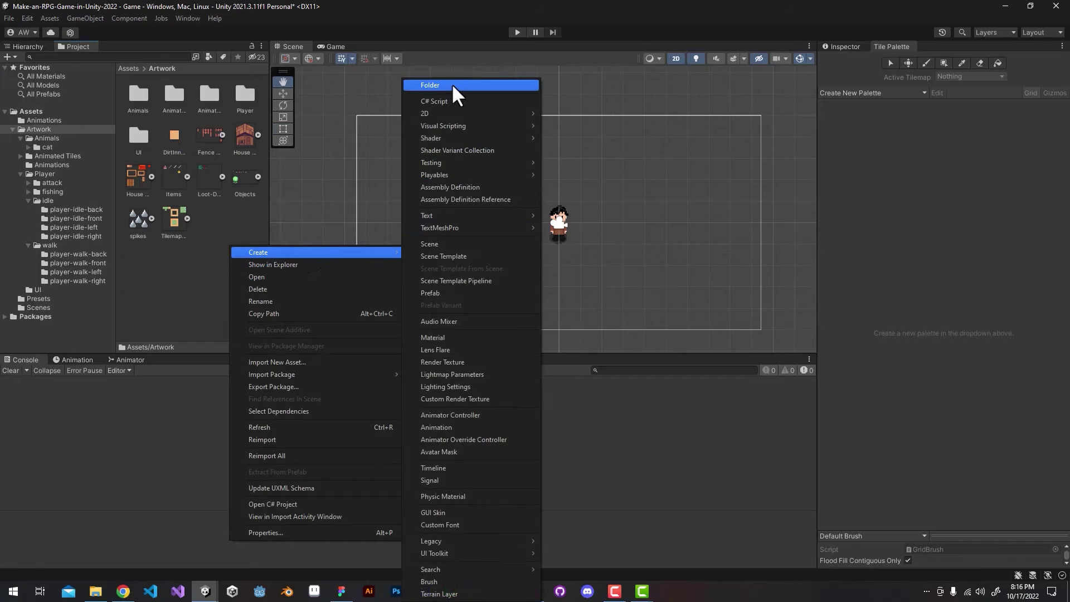
click(453, 85)
text(Ru)
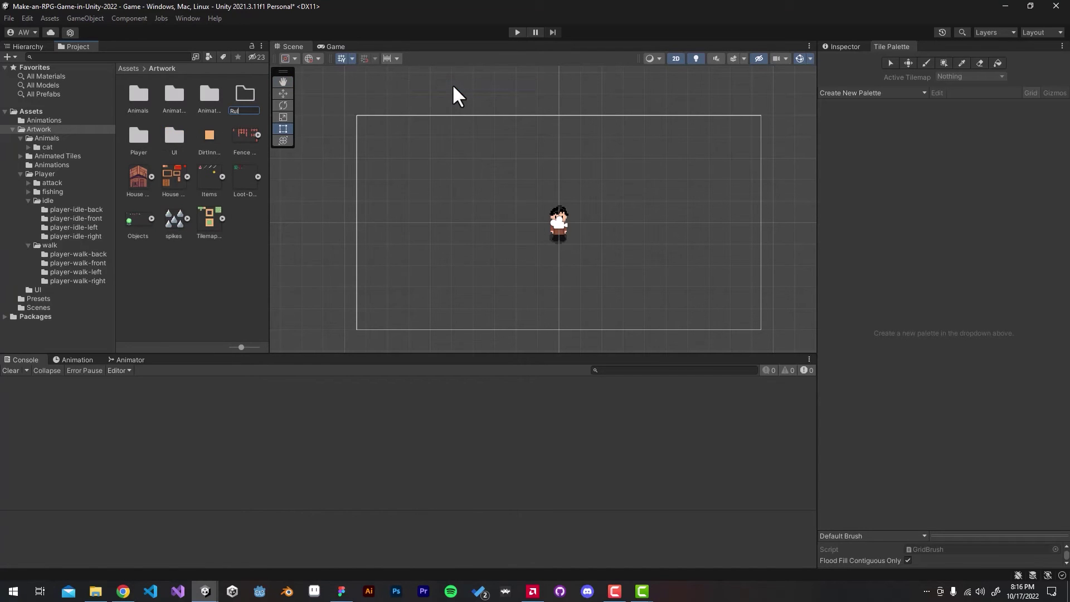
text(s)
key(Return)
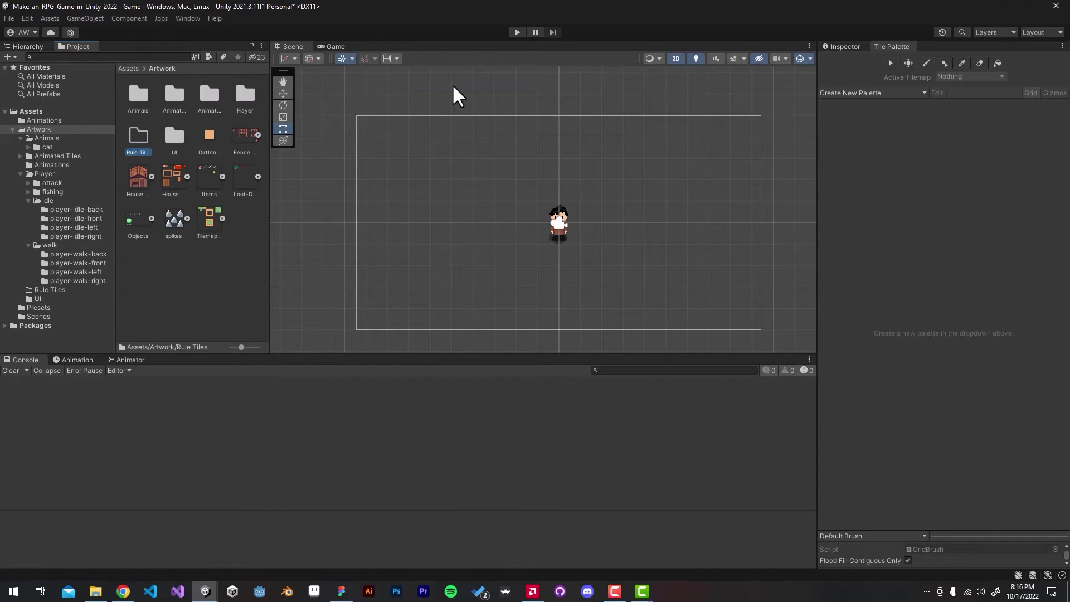
drag(205, 140, 142, 142)
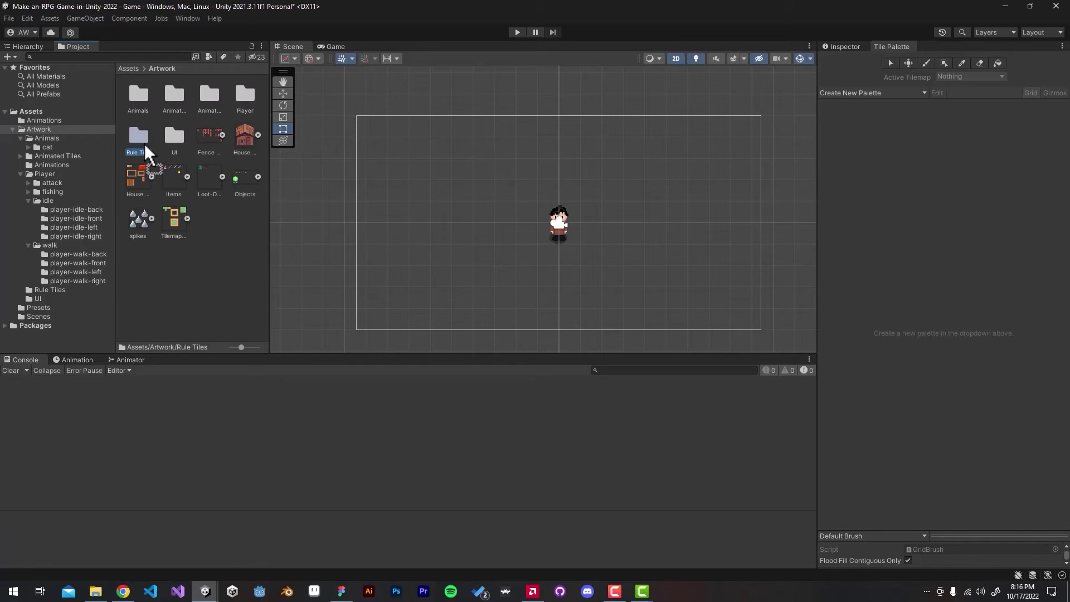
double_click(144, 141)
drag(137, 98, 905, 159)
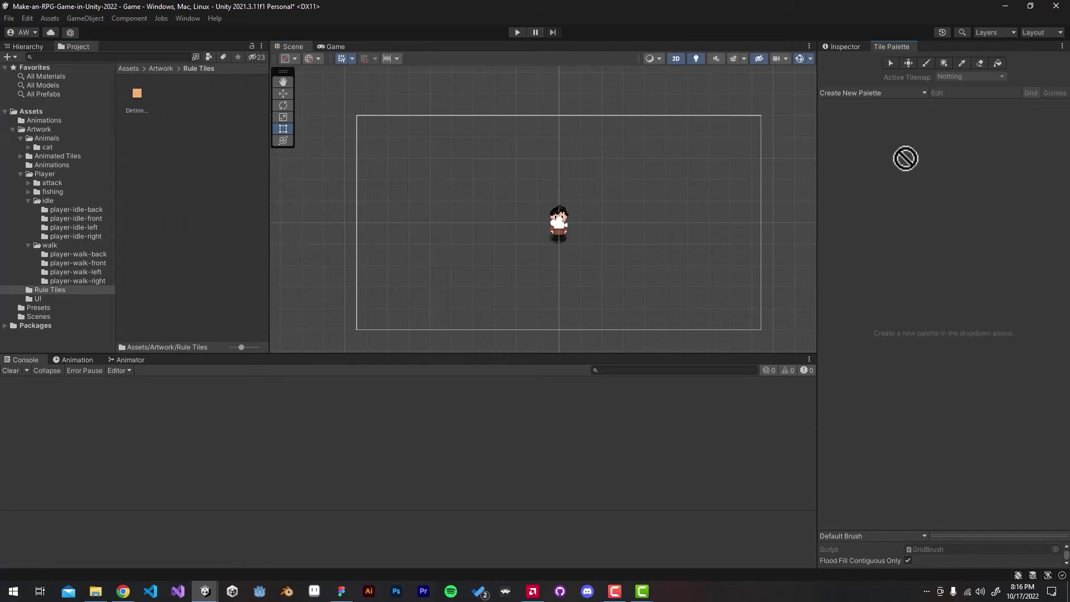
Name a new tile palette 'Rule Tiles' and confirm it to choose its save folder
click(870, 94)
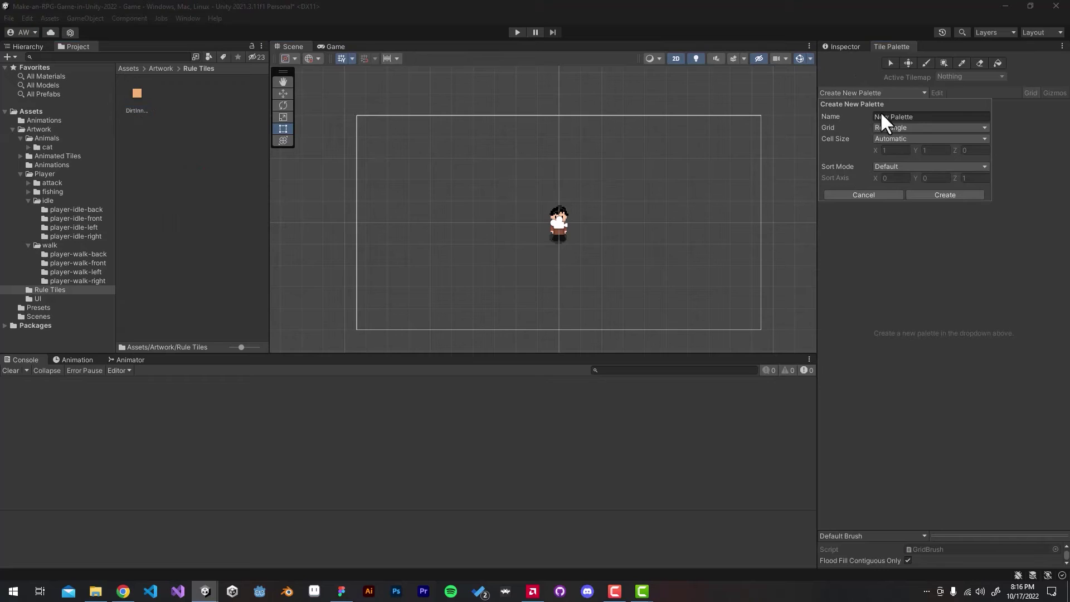
click(907, 117)
text(Rule Tiles)
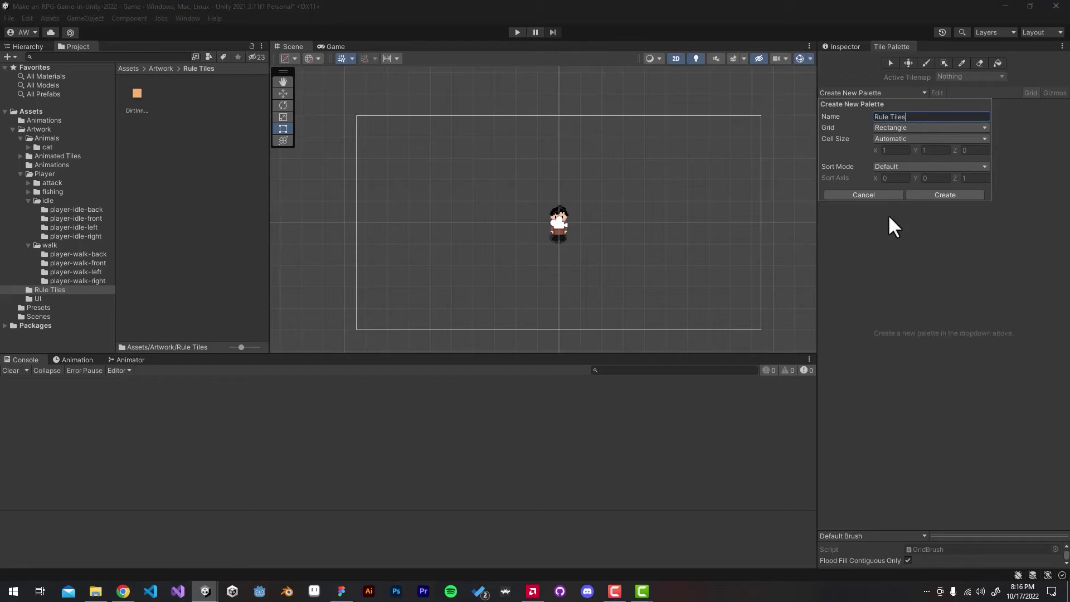
click(945, 195)
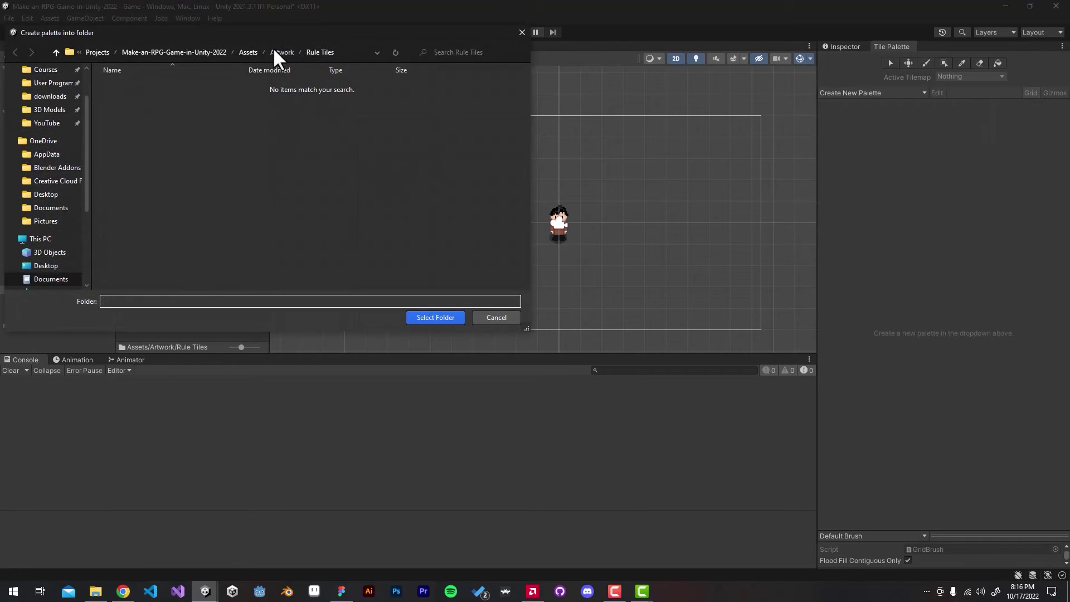
Create folders Assets/Resources/Palette and save the Rule Tiles palette into Palette
click(276, 52)
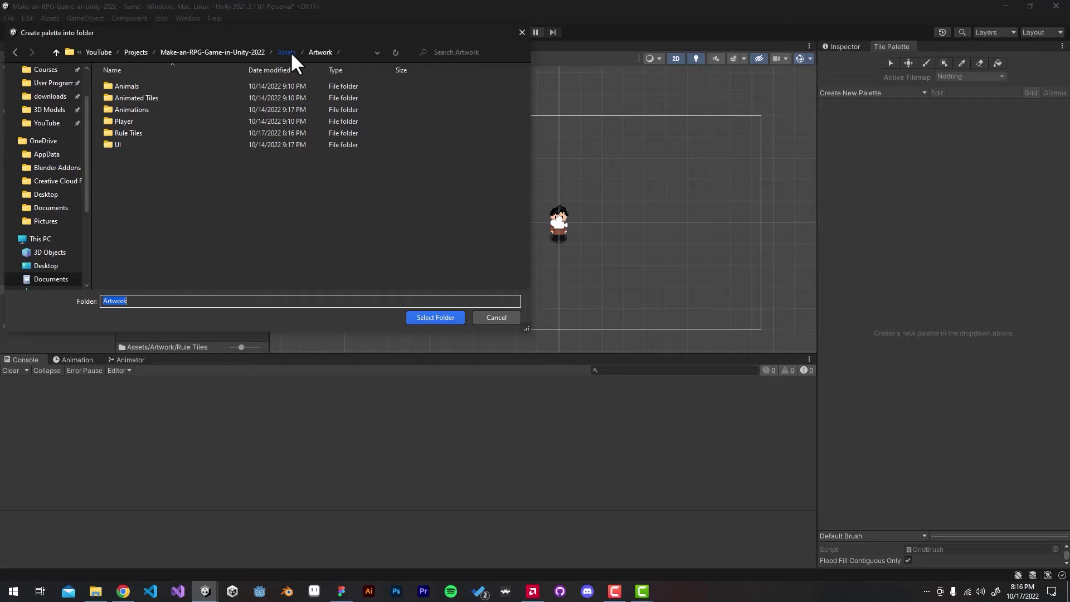
click(287, 52)
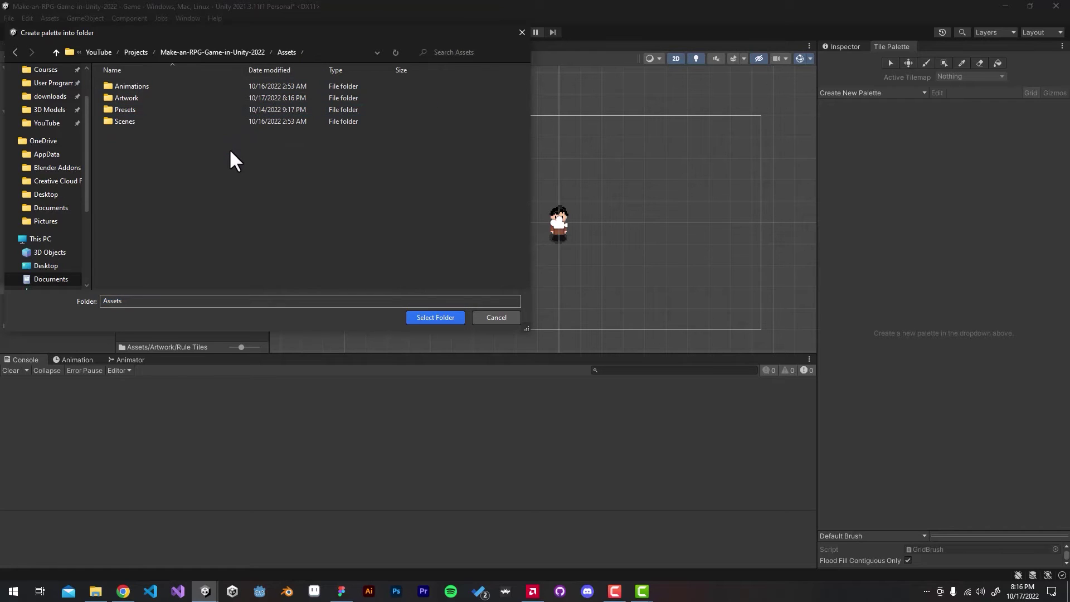
key(ctrl+shift+n)
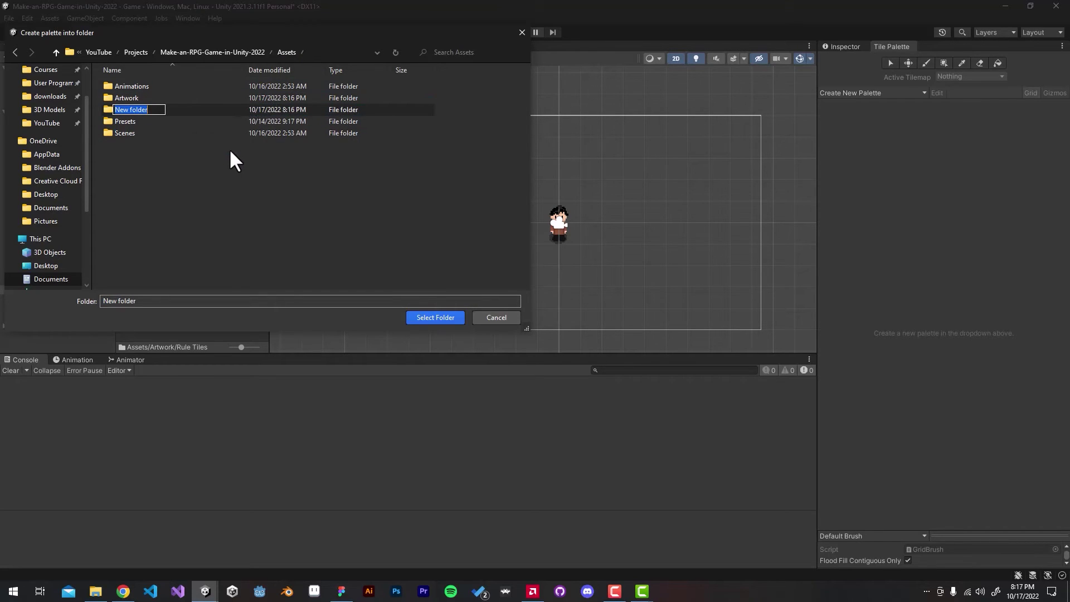
text(Resourc)
text(es)
key(Return)
key(Return)
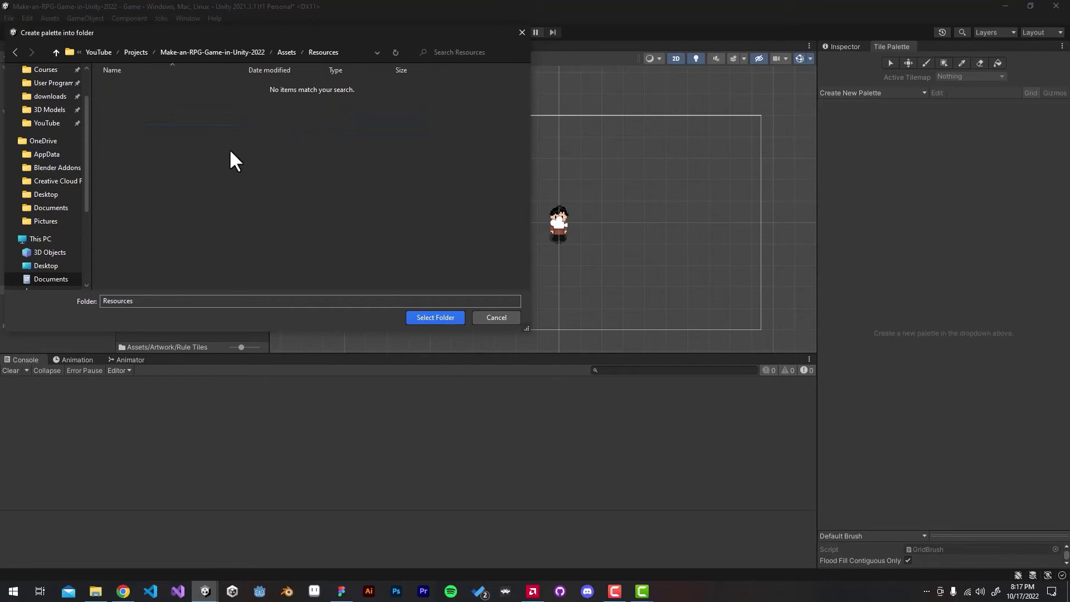
key(ctrl+shift+n)
text(Pallete)
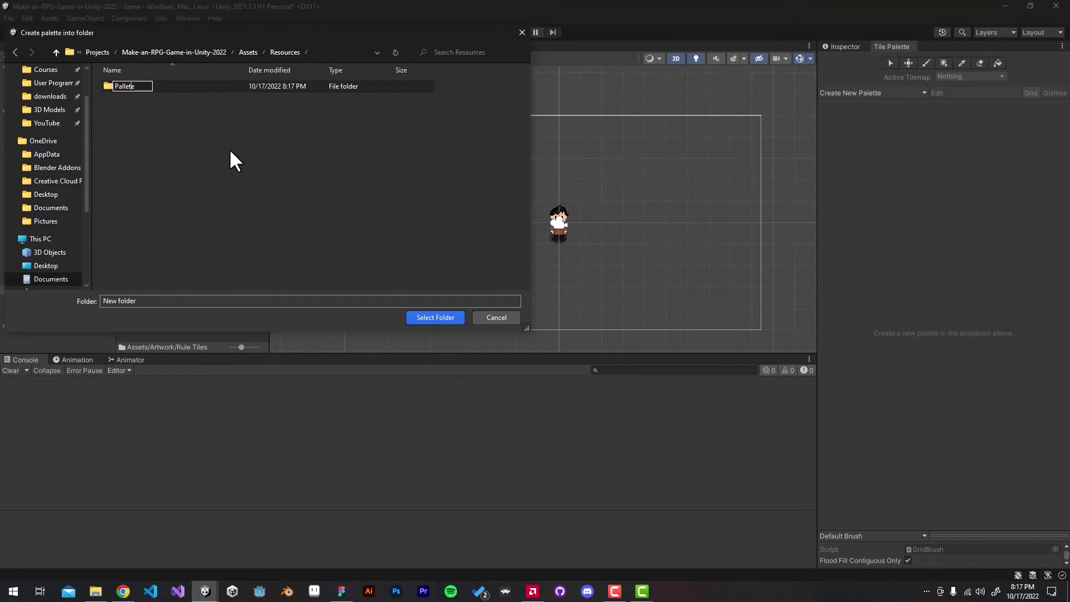
key(BackSpace)
key(BackSpace)
key(BackSpace)
text(lette)
key(Return)
click(426, 316)
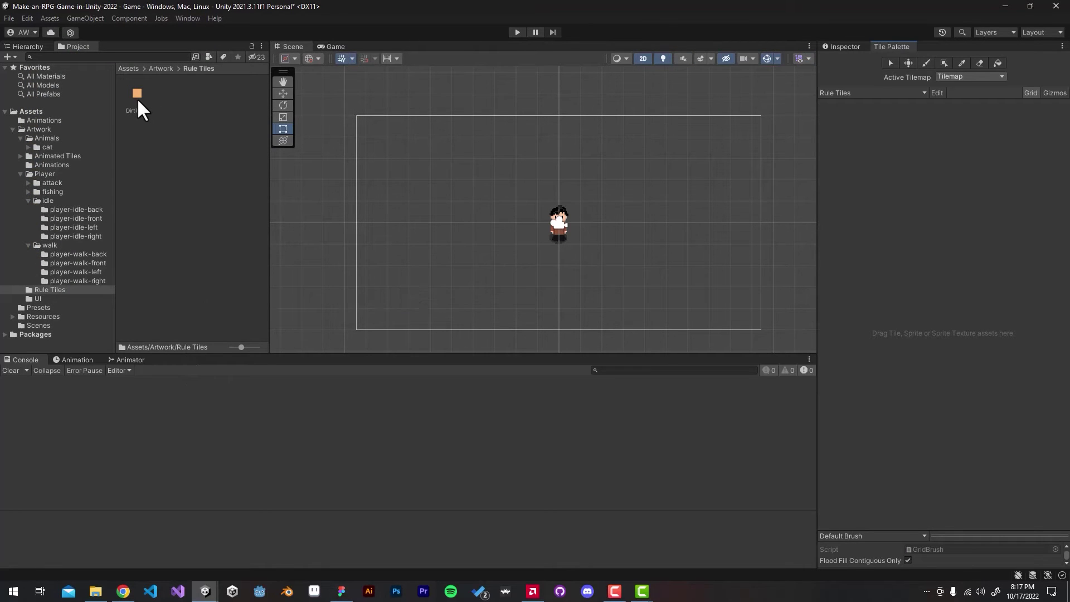
Add the DirtInner rule tile to the Rule Tiles palette and select it
drag(136, 94, 935, 150)
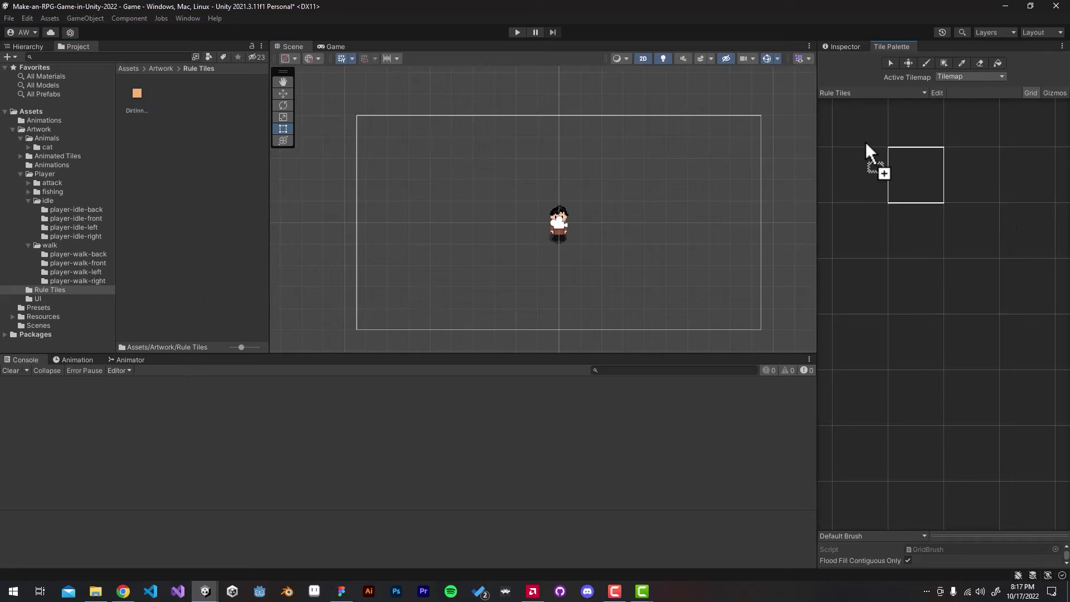
drag(935, 151, 935, 356)
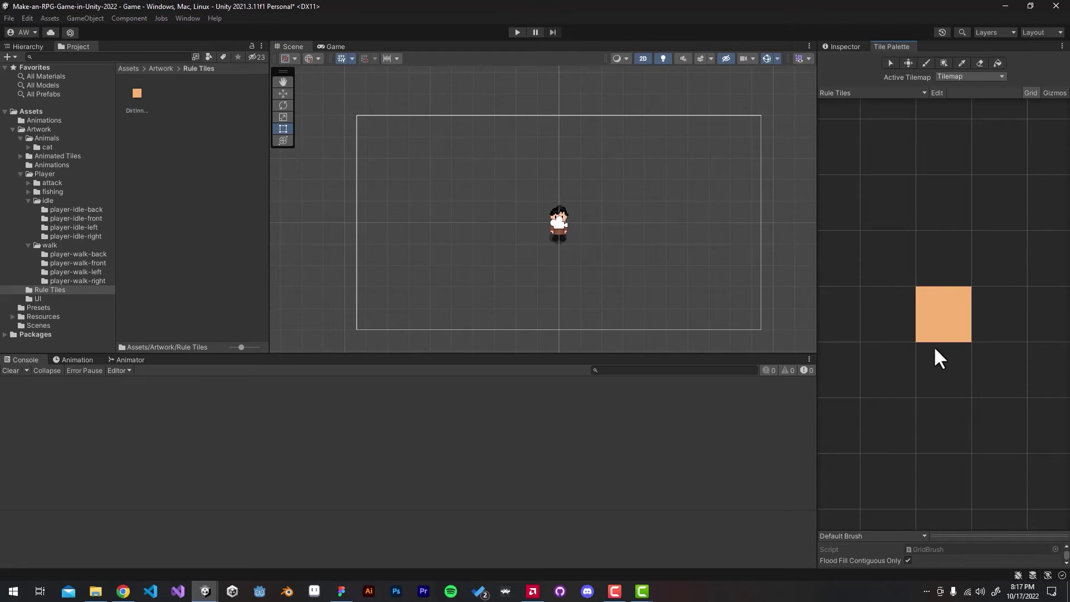
click(939, 312)
scroll(552, 248, up, 2)
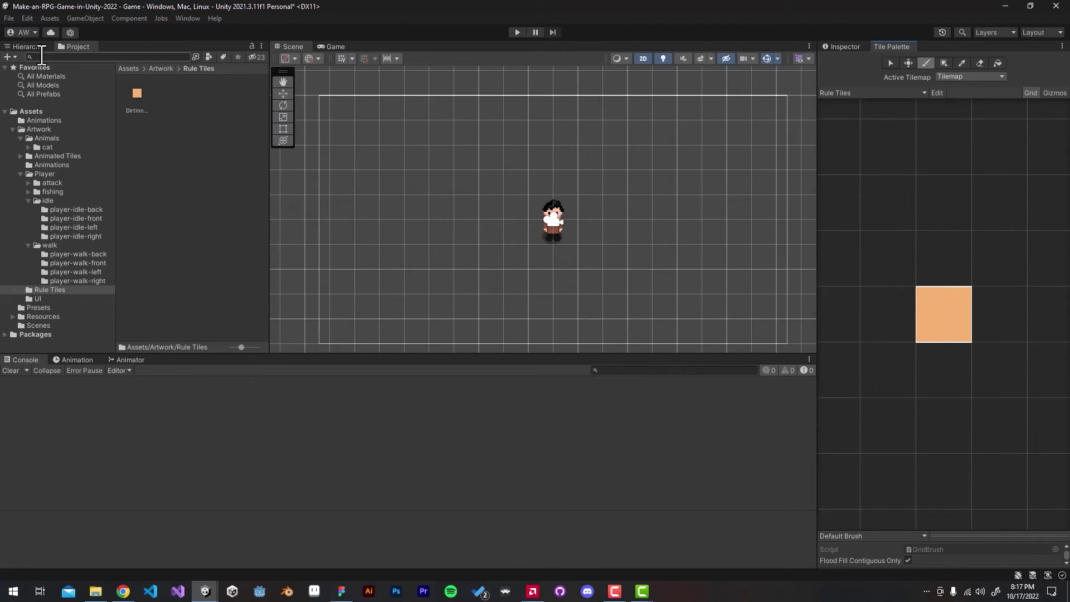
Paint an irregular grass-edged dirt patch on the Tilemap layer
click(36, 46)
click(78, 100)
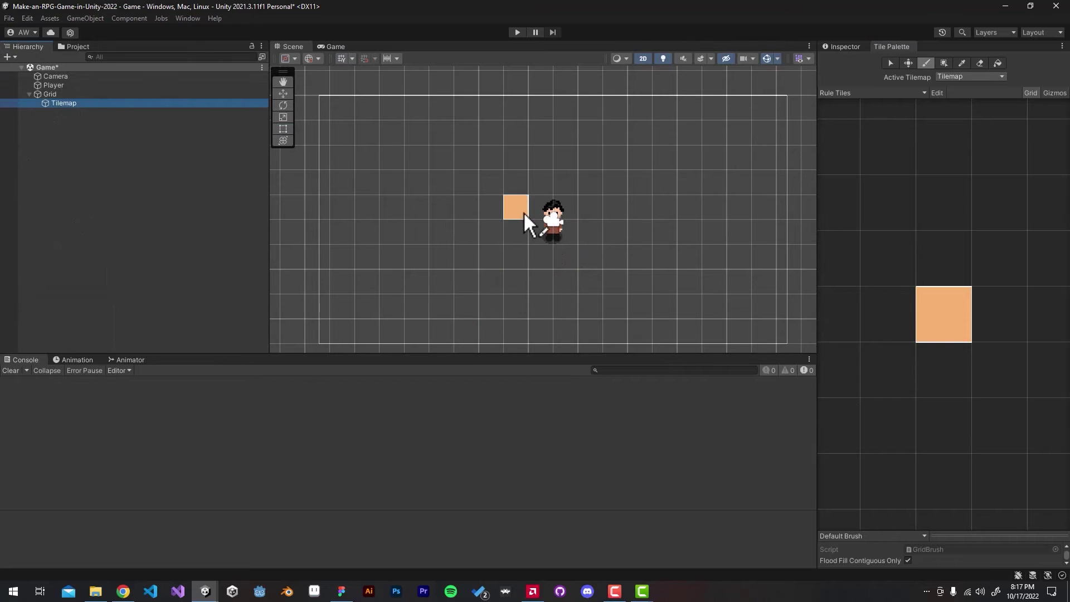
drag(490, 182, 553, 216)
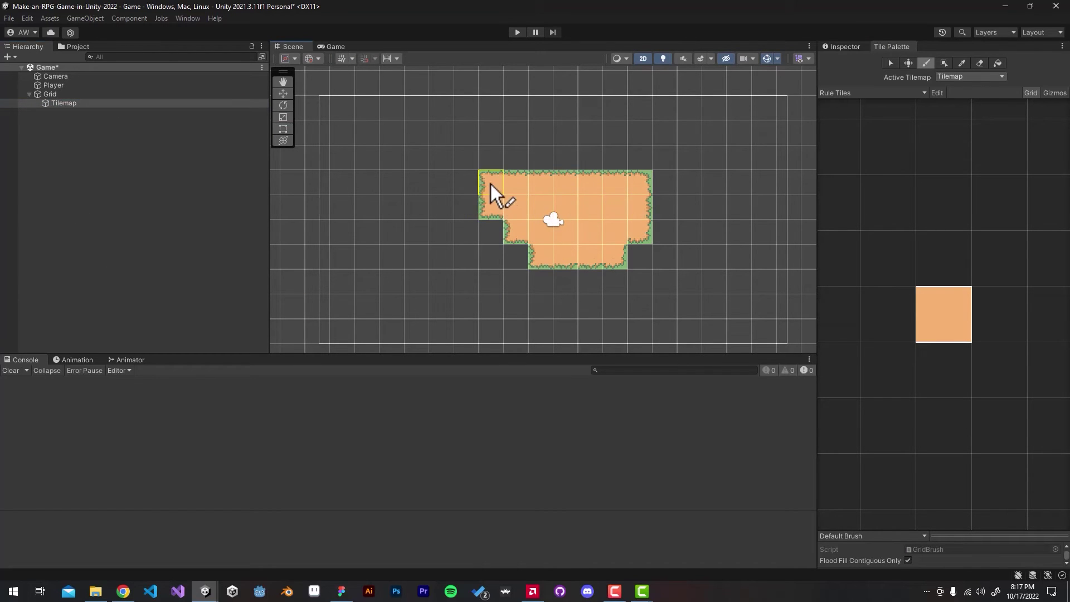
mouse_move(489, 208)
mouse_down()
mouse_move(498, 225)
mouse_move(486, 263)
mouse_up()
click(537, 307)
scroll(544, 305, down, 1)
scroll(541, 304, up, 1)
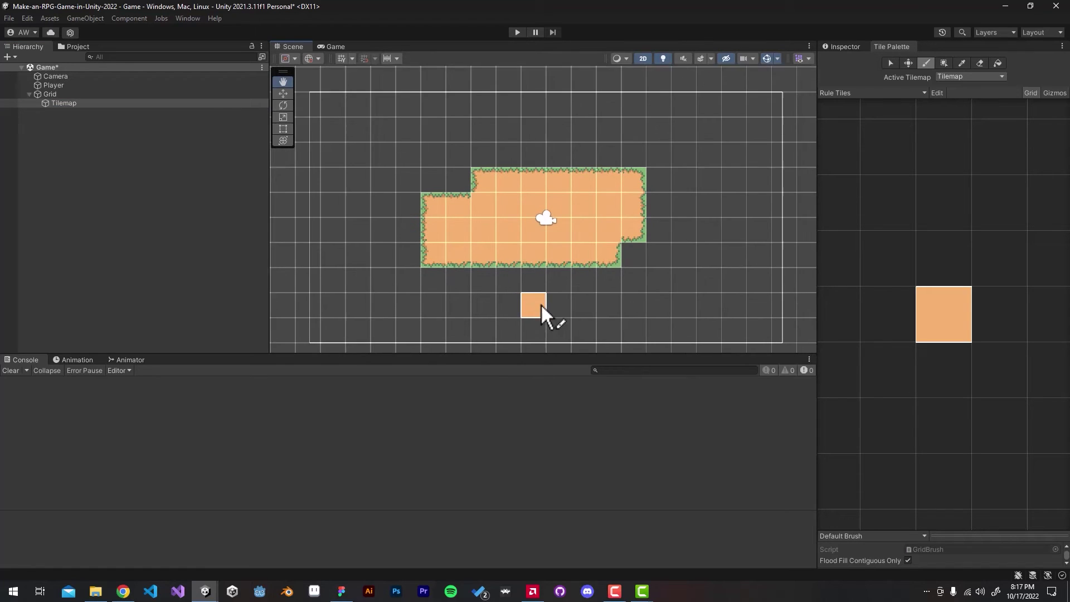
scroll(541, 304, down, 1)
Review the DirtInner rule tile's settings in the Inspector, then show the Project folders
click(850, 46)
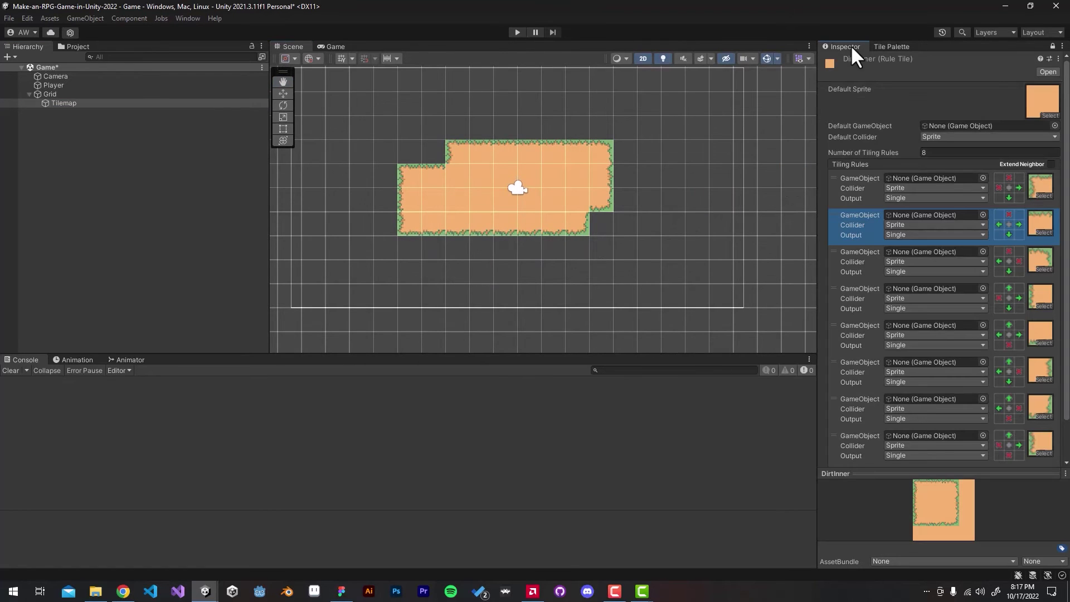
click(893, 45)
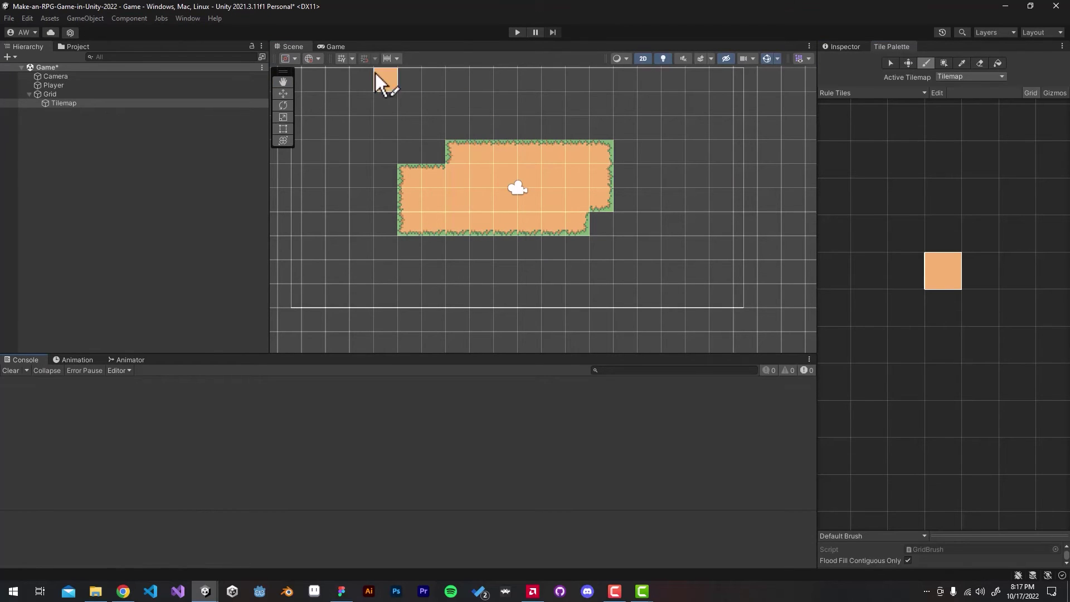
click(72, 46)
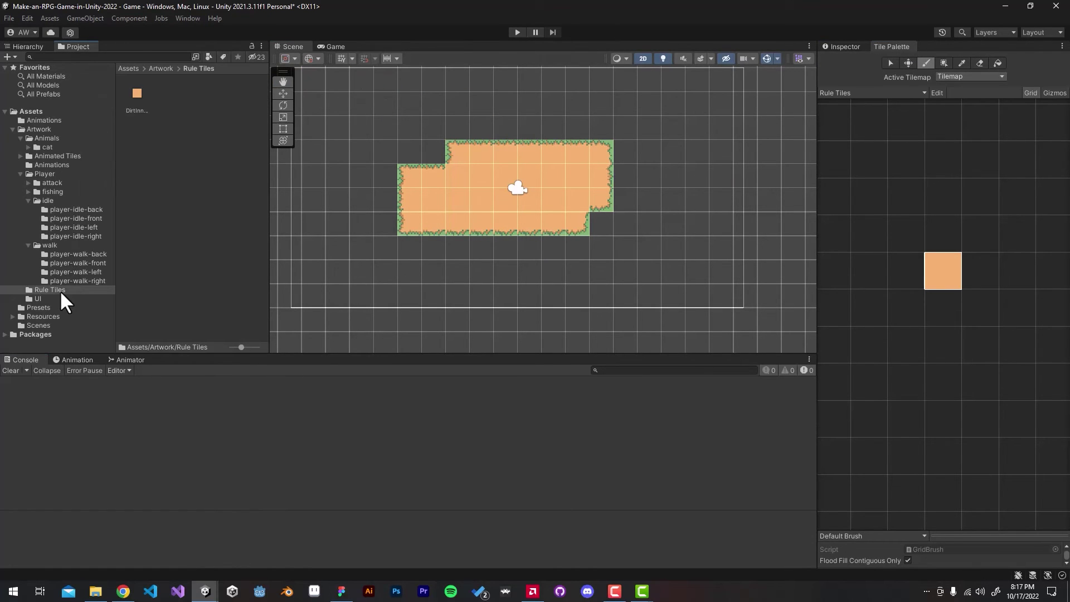
Browse the Artwork folders and expand the Tilemap sprite sheet into its sprites
click(60, 183)
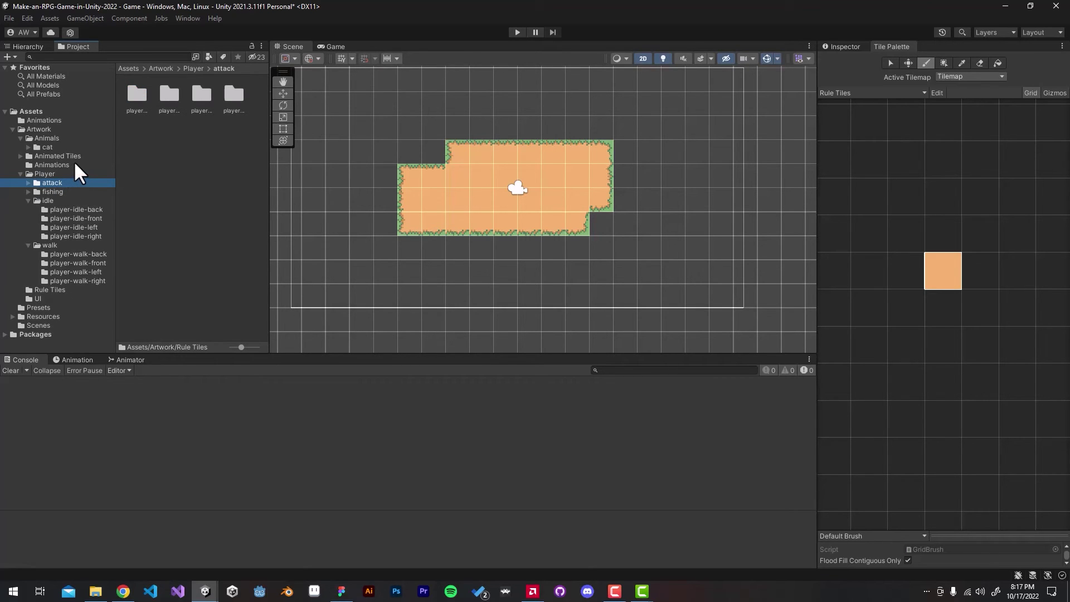
click(63, 289)
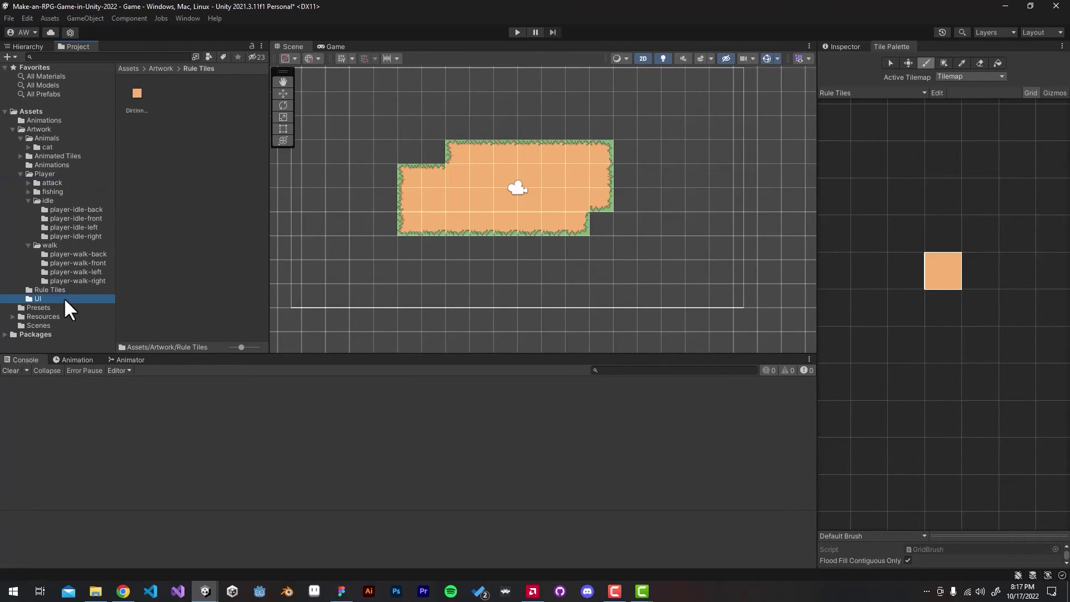
click(73, 290)
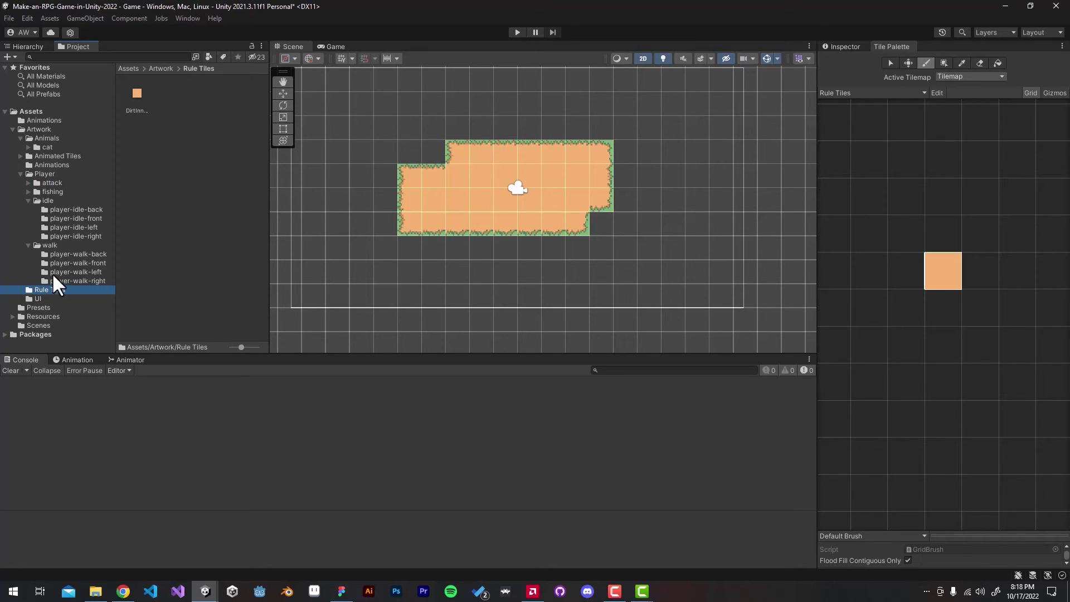
click(50, 128)
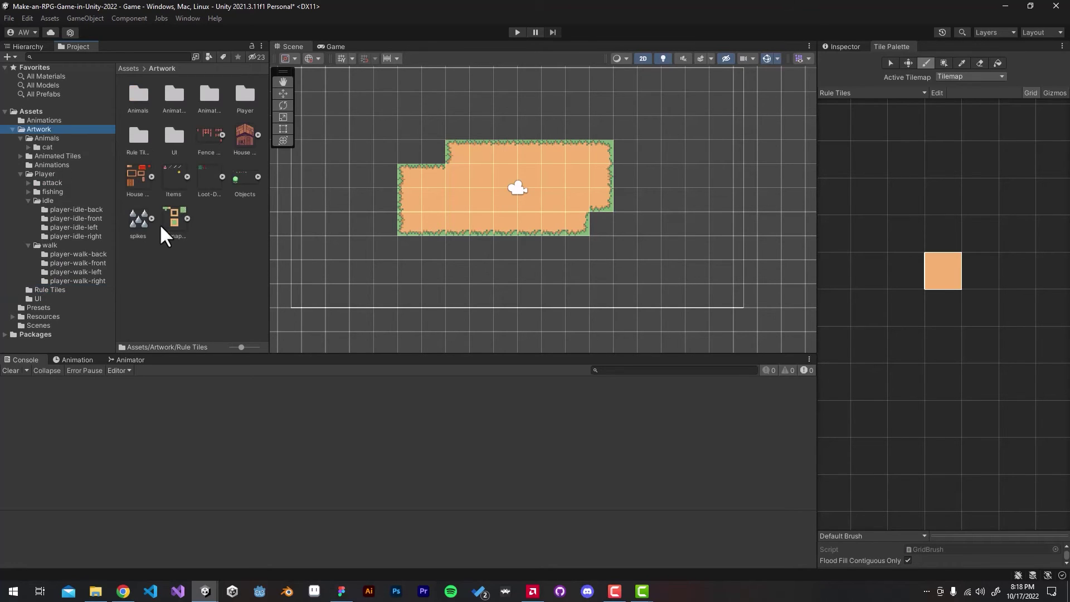
click(183, 222)
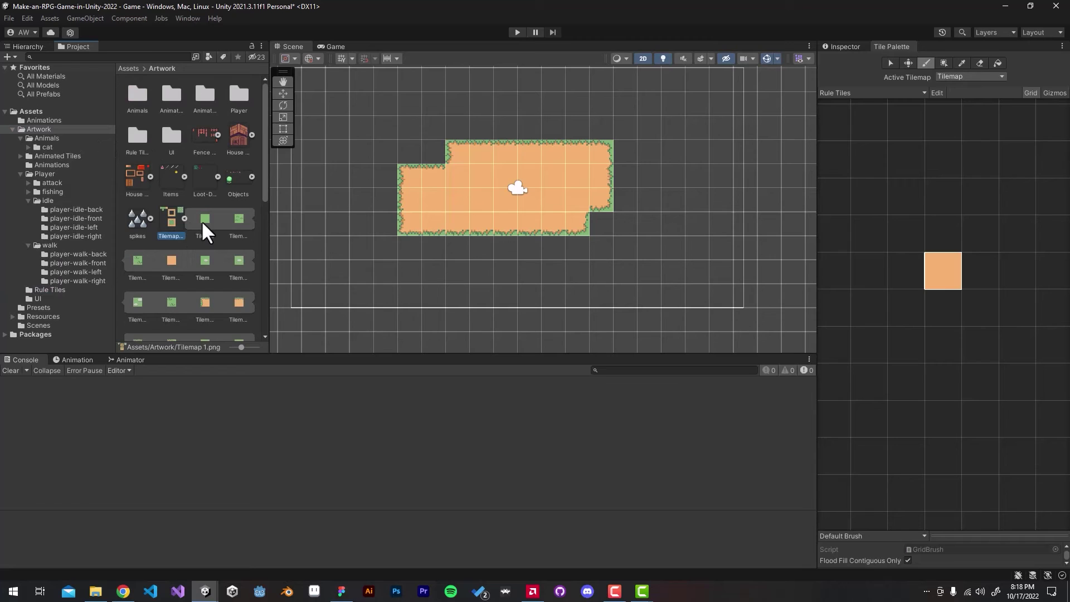
Add a grass sprite to the palette as a tile saved in Resources
drag(917, 247, 920, 251)
key(alt+Up)
double_click(200, 124)
click(440, 317)
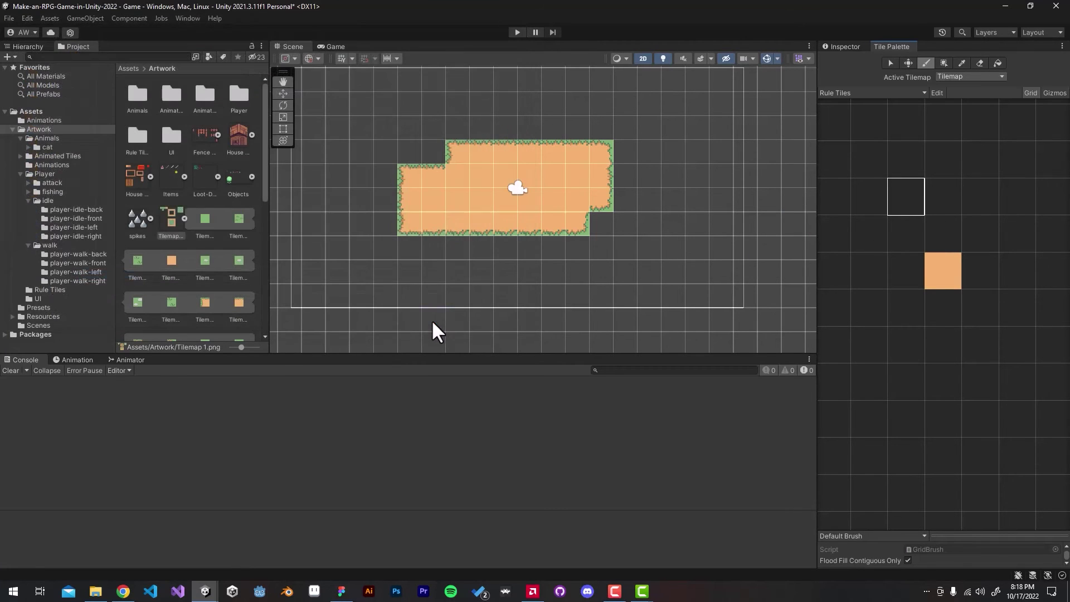
Box-fill the whole map area with the grass tile, then return to the paint brush
click(514, 231)
scroll(513, 231, up, 1)
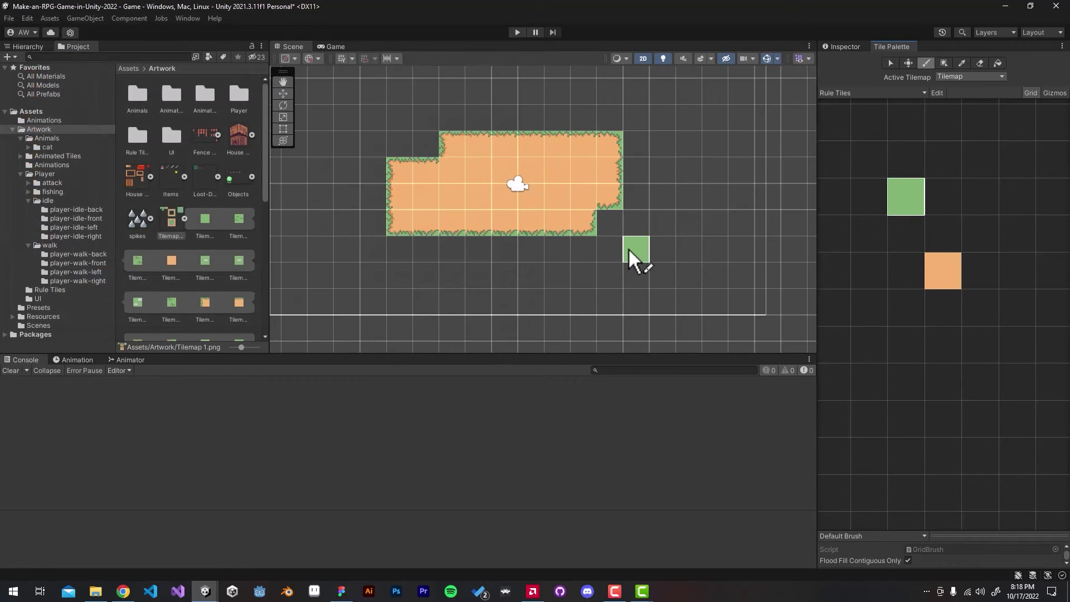
drag(610, 222, 750, 264)
scroll(759, 282, down, 2)
click(944, 63)
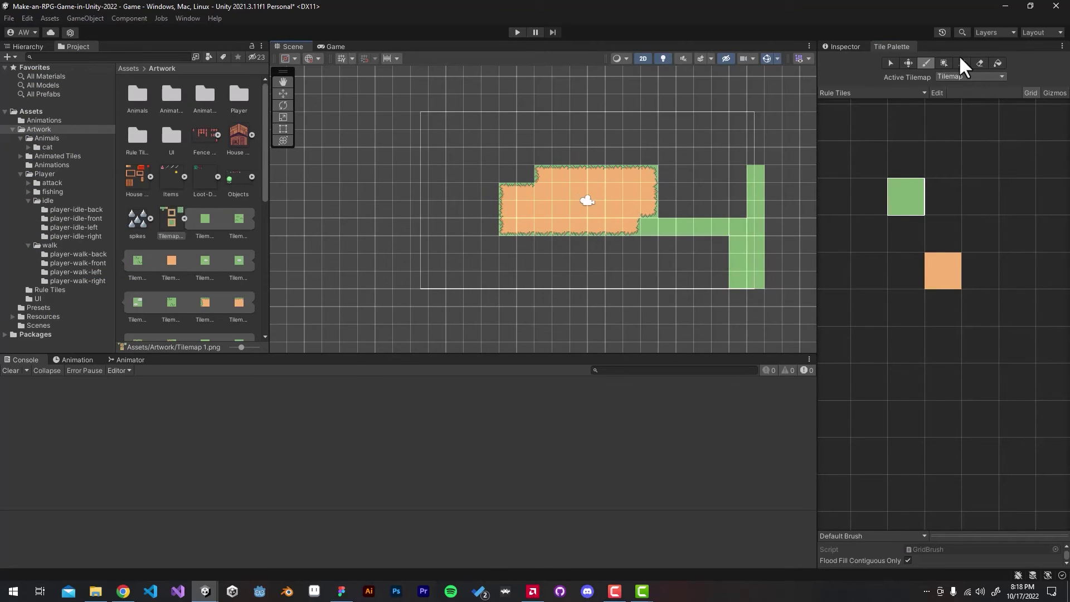
drag(418, 118, 754, 294)
click(845, 46)
click(889, 46)
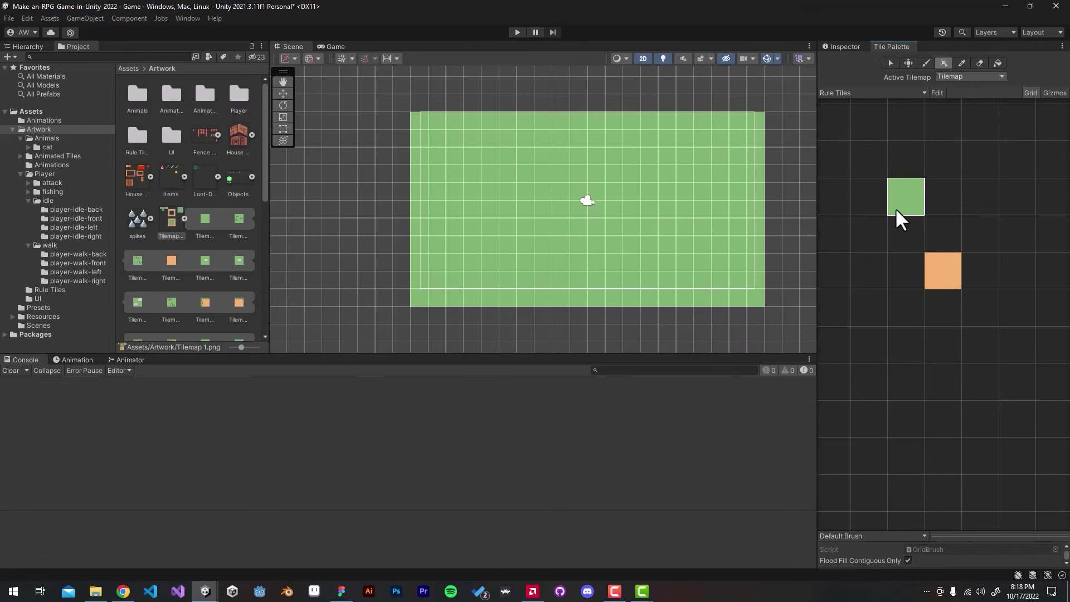
click(891, 65)
click(925, 62)
Paint a stepped dirt patch over the grass with the dirt rule tile
click(947, 273)
drag(542, 173, 608, 179)
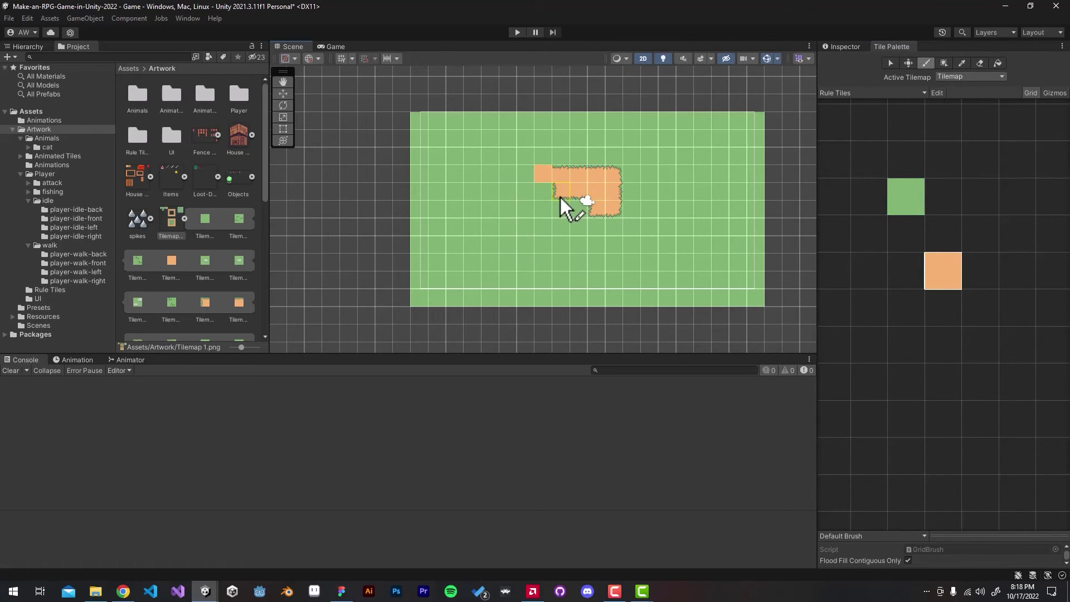
drag(484, 210, 519, 215)
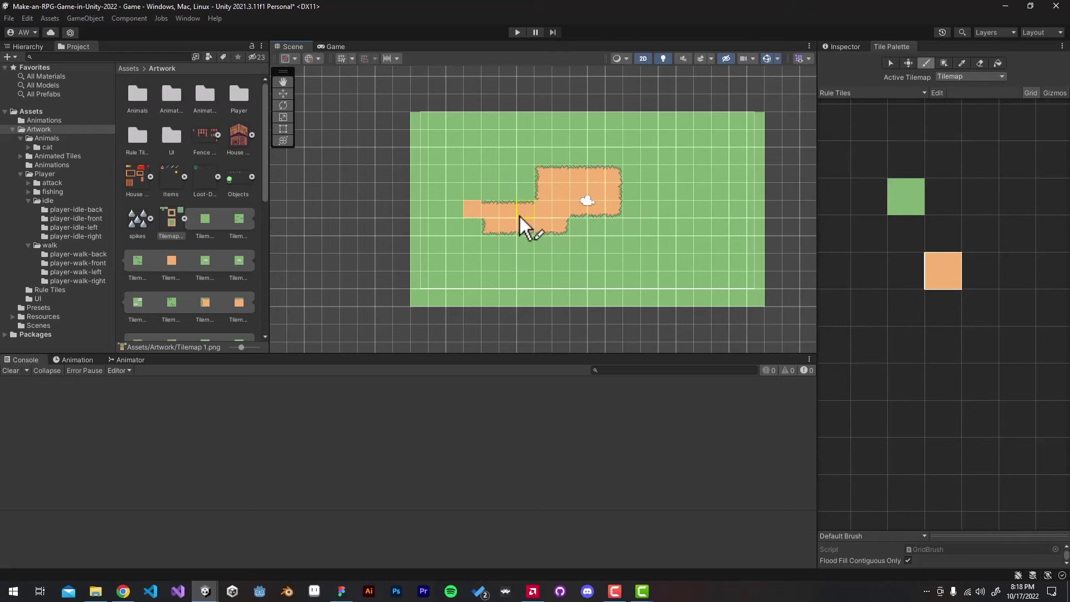
scroll(585, 213, down, 2)
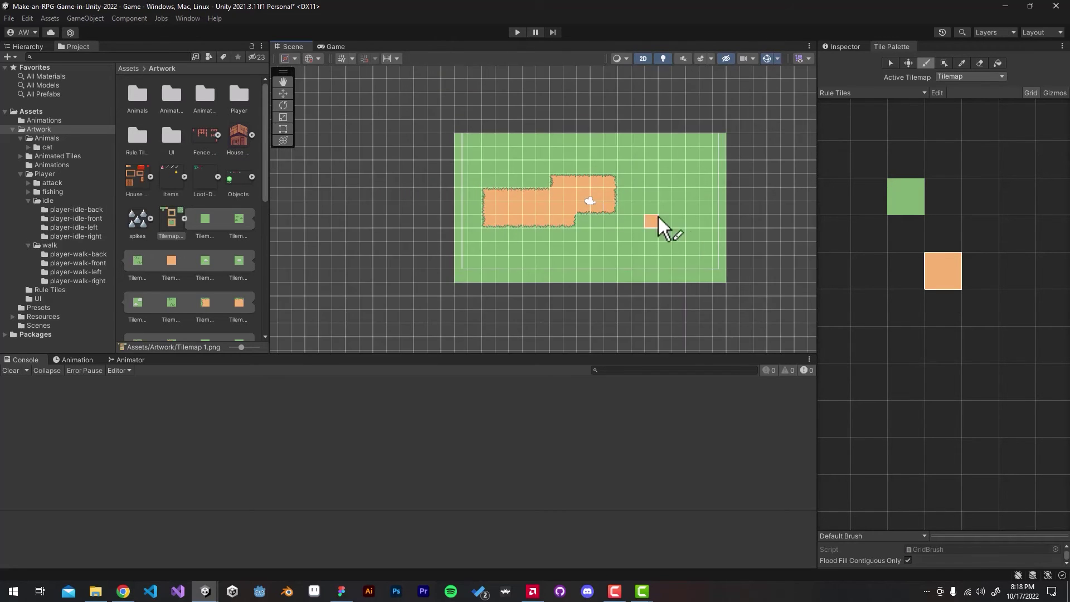
middle_drag(658, 215, 565, 243)
scroll(600, 233, down, 1)
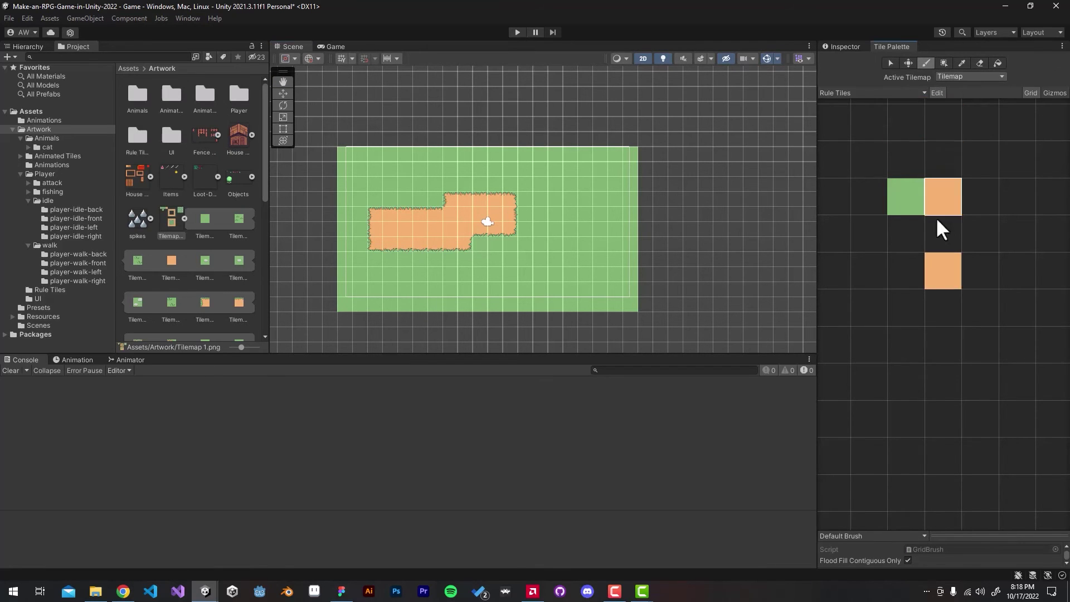
scroll(954, 391, down, 1)
scroll(920, 390, up, 1)
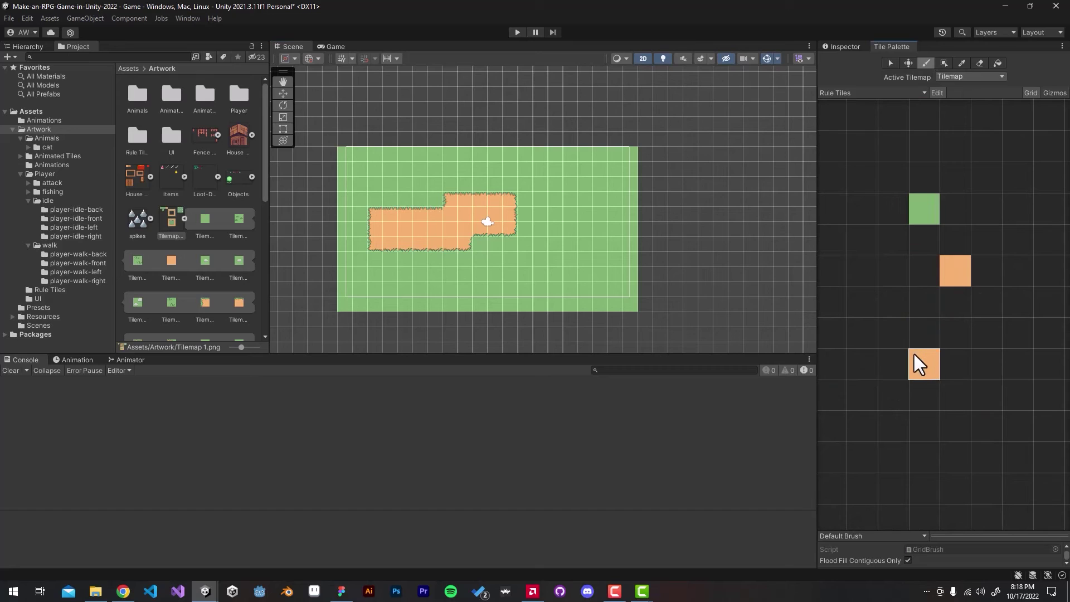
Add another dirt rule tile to the palette grid and select it for painting
mouse_move(914, 354)
mouse_down()
mouse_move(956, 375)
mouse_move(925, 391)
mouse_up()
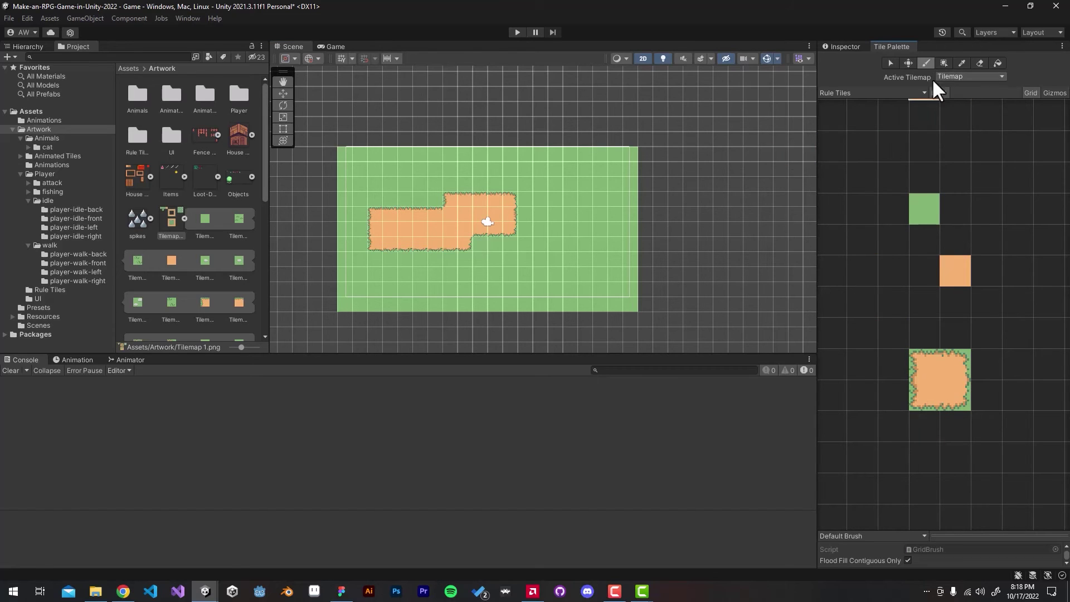
click(891, 64)
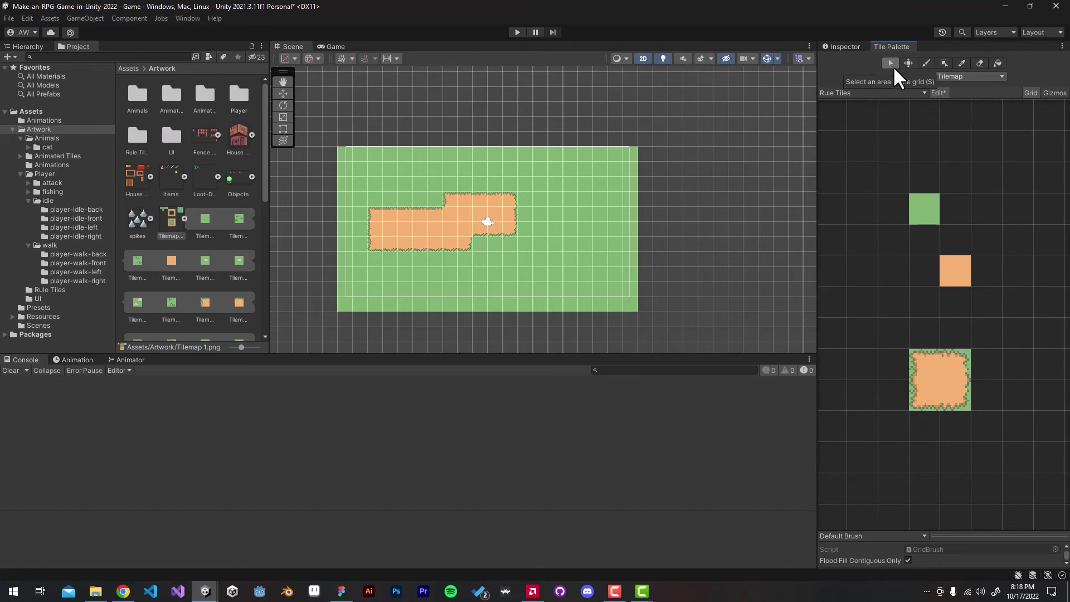
click(937, 88)
click(929, 64)
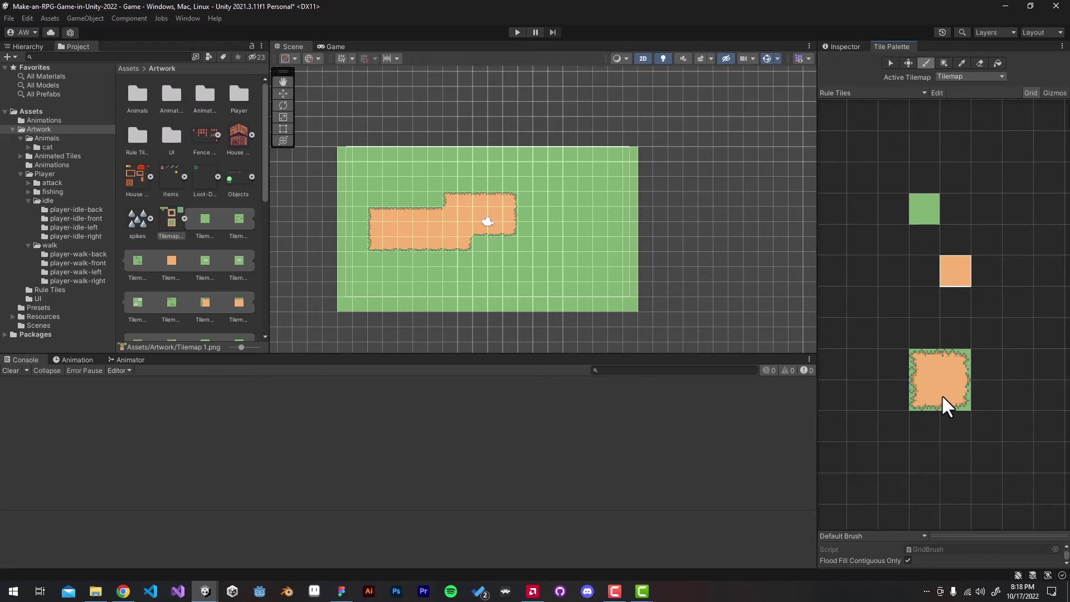
click(956, 391)
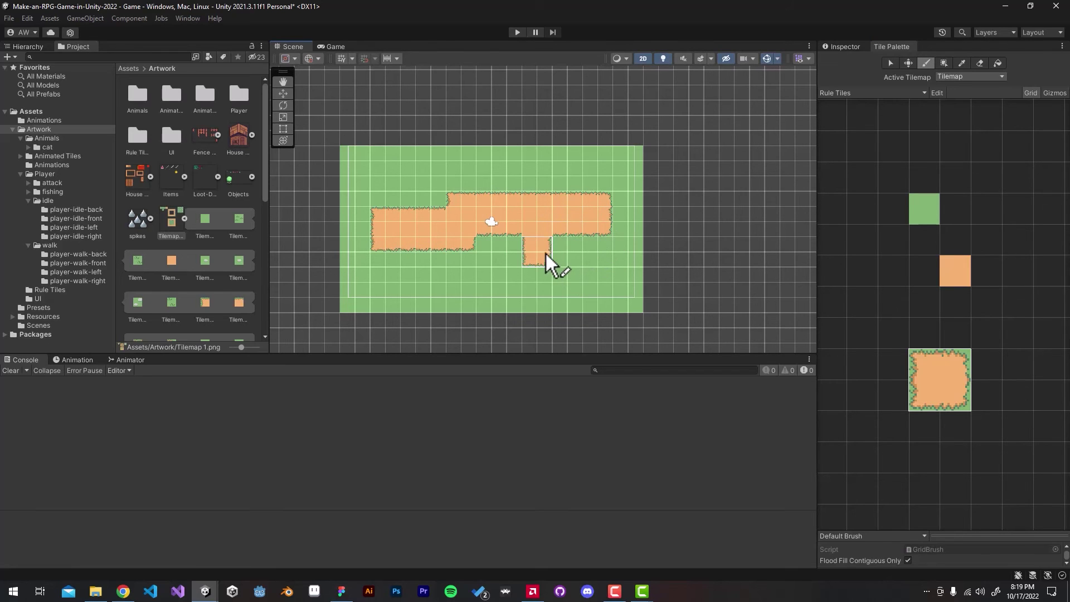
Extend the dirt path down and rightward, painting grass tiles around it
drag(553, 271, 553, 308)
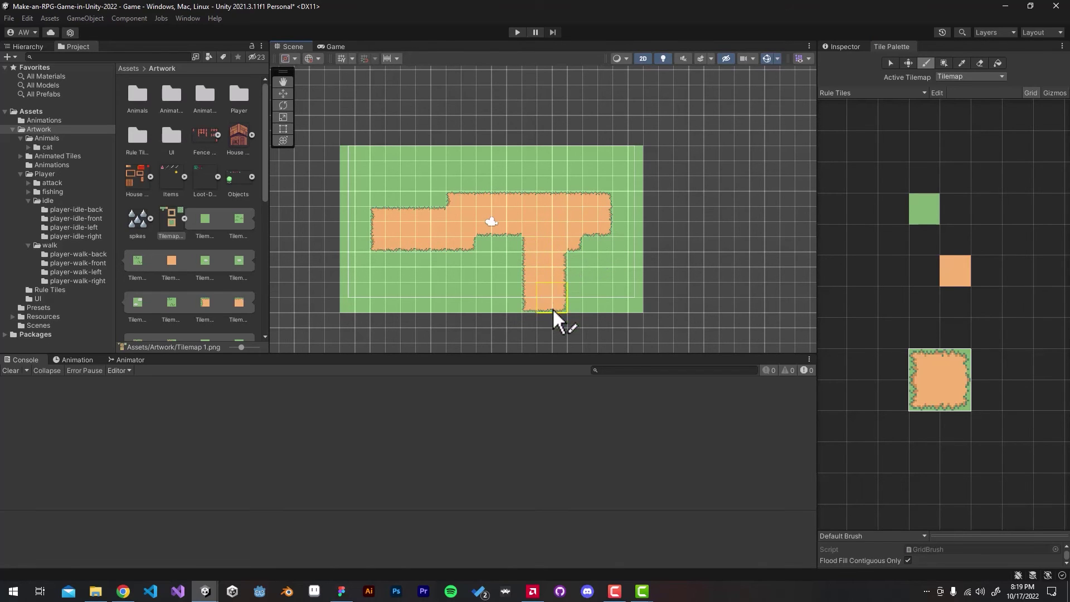
scroll(554, 333, down, 2)
middle_drag(559, 346, 566, 263)
scroll(566, 263, up, 2)
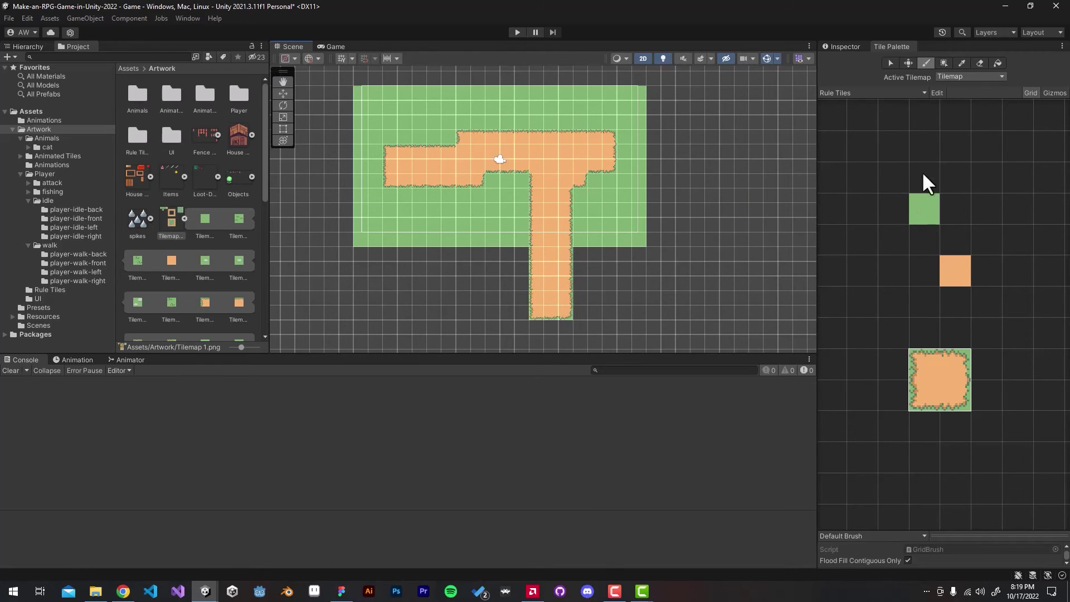
scroll(980, 220, up, 2)
click(923, 204)
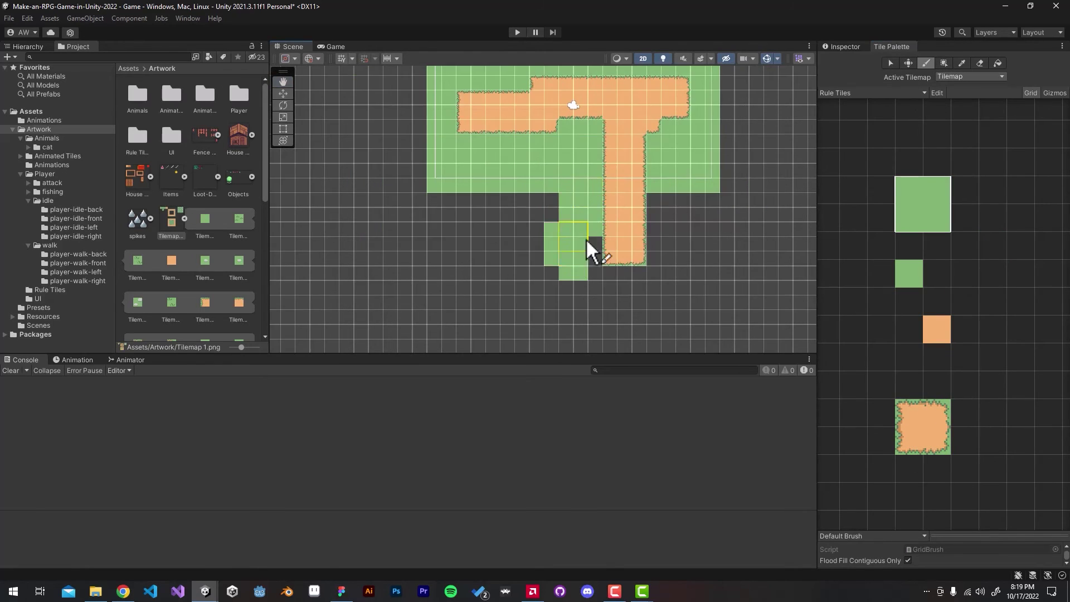
scroll(433, 326, down, 1)
mouse_move(587, 237)
mouse_down()
mouse_move(433, 326)
mouse_move(653, 318)
mouse_up()
scroll(652, 319, down, 1)
scroll(585, 241, up, 3)
ctrl+click(560, 215)
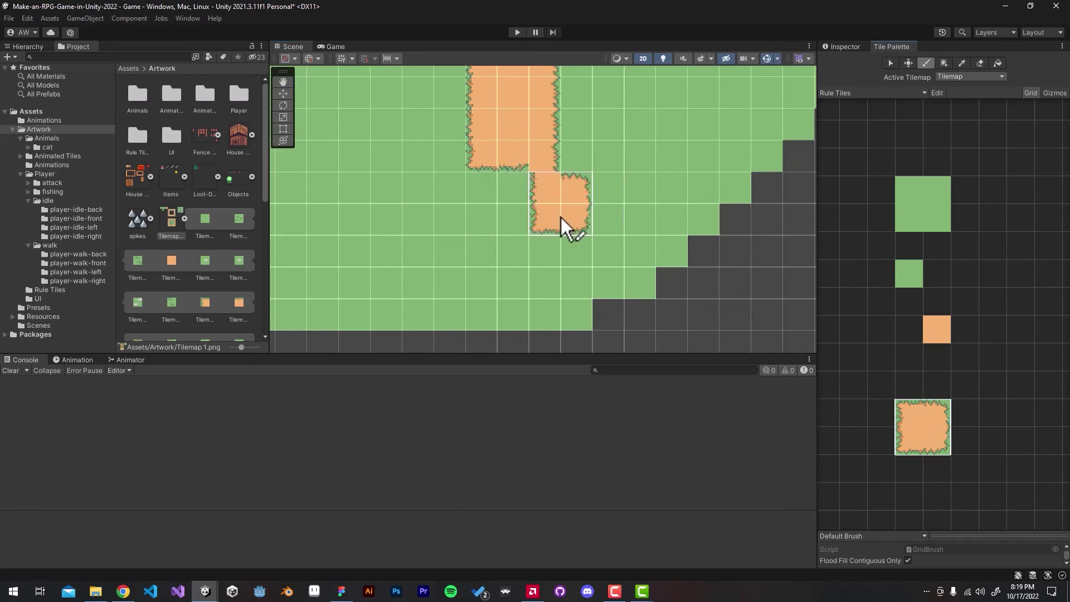
drag(561, 215, 485, 314)
scroll(484, 313, down, 1)
scroll(484, 314, down, 1)
scroll(518, 273, up, 1)
drag(493, 250, 645, 250)
click(923, 204)
scroll(551, 297, down, 1)
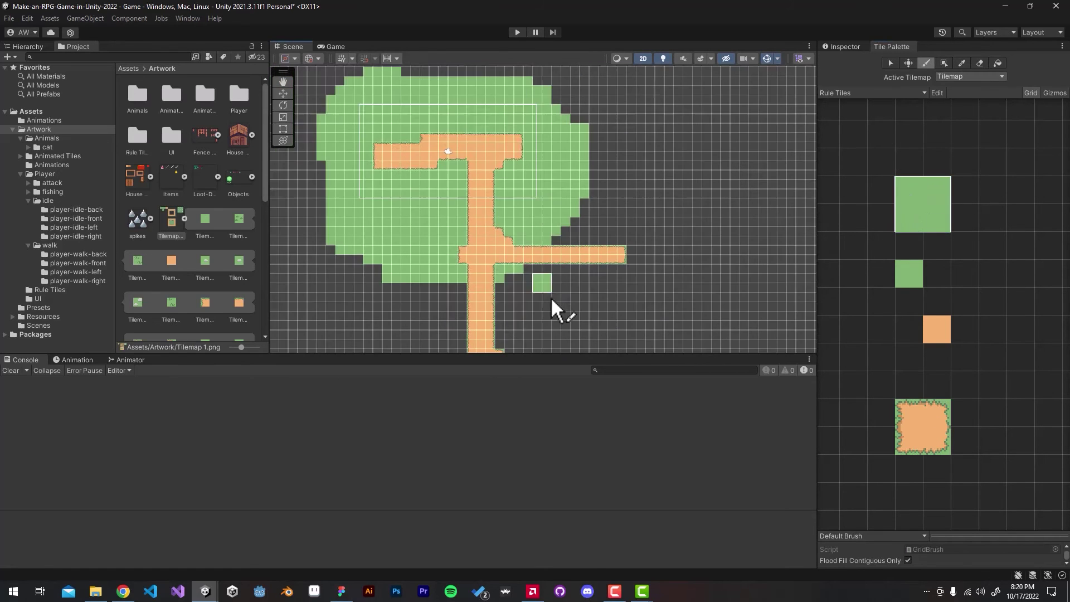
scroll(596, 219, up, 2)
click(659, 228)
scroll(640, 281, down, 1)
scroll(675, 231, down, 1)
scroll(673, 187, up, 1)
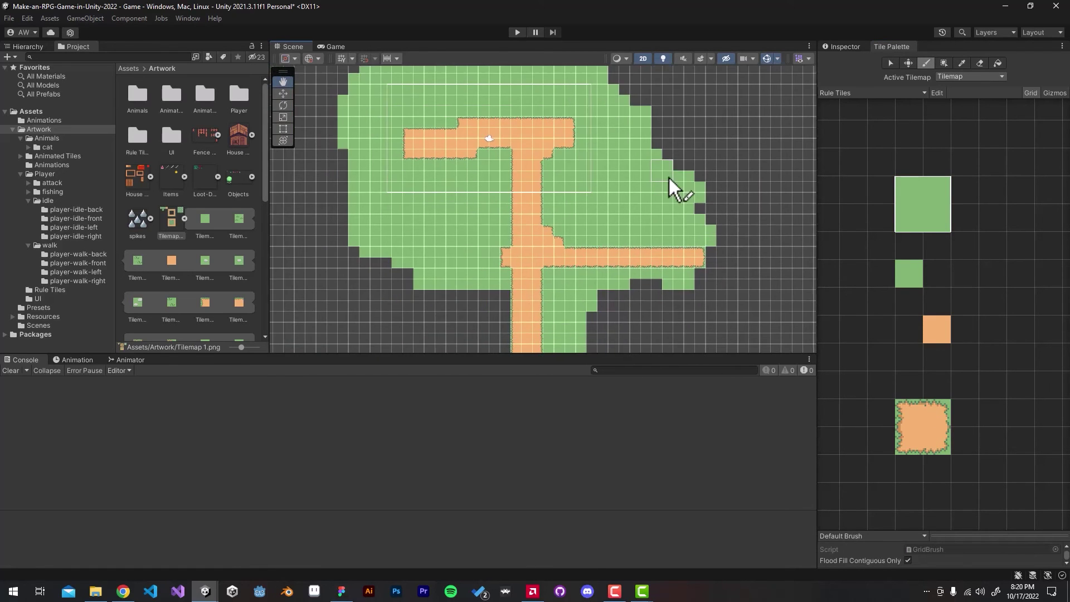
click(519, 33)
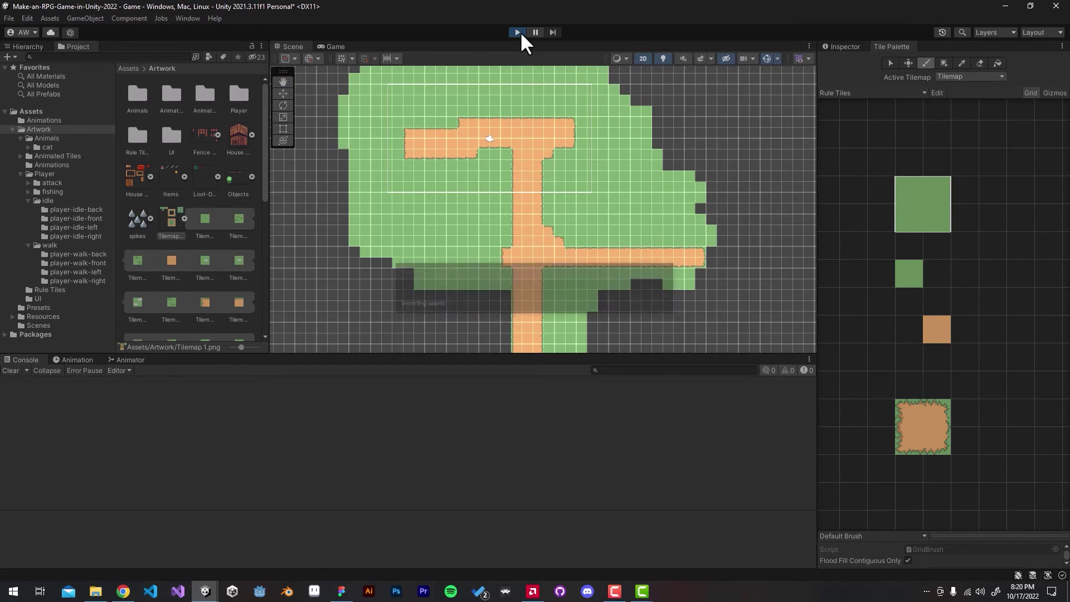
key(Left)
key(Down)
key(Down)
key(Right)
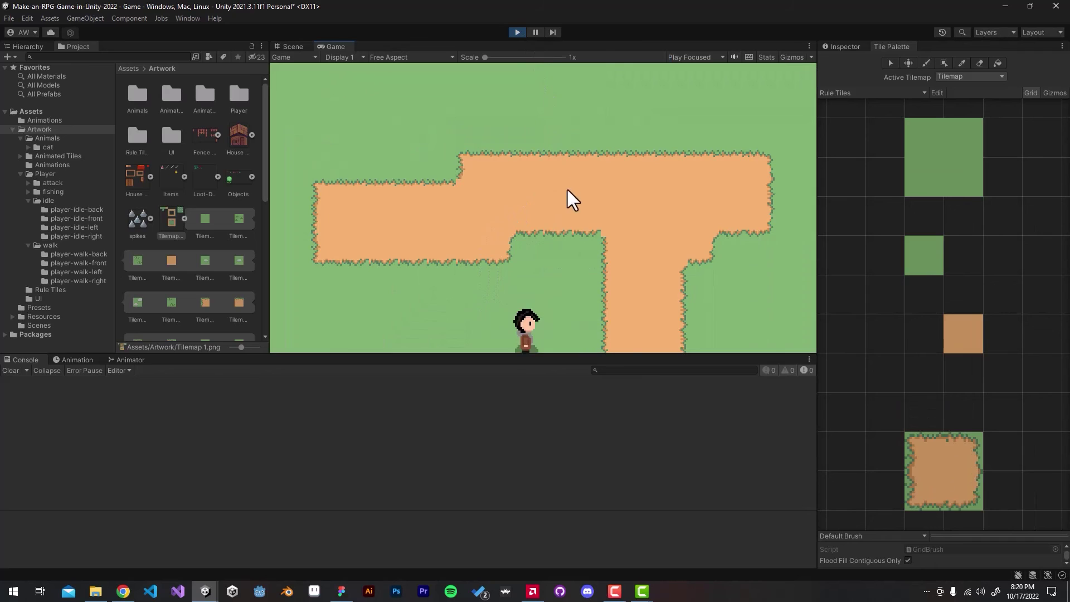
key(Up)
key(Down)
key(Right)
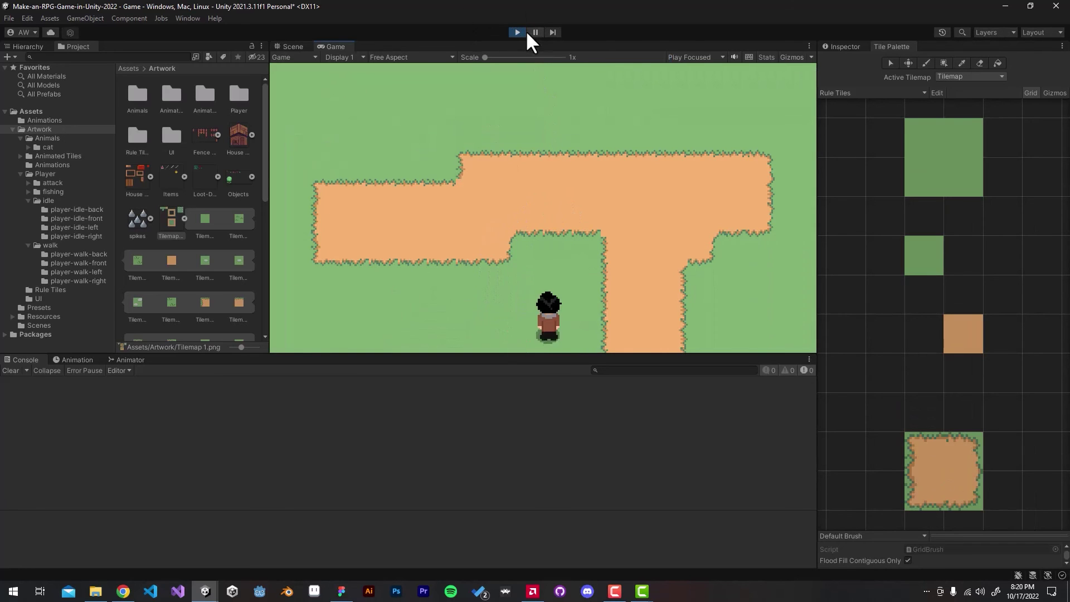
click(518, 32)
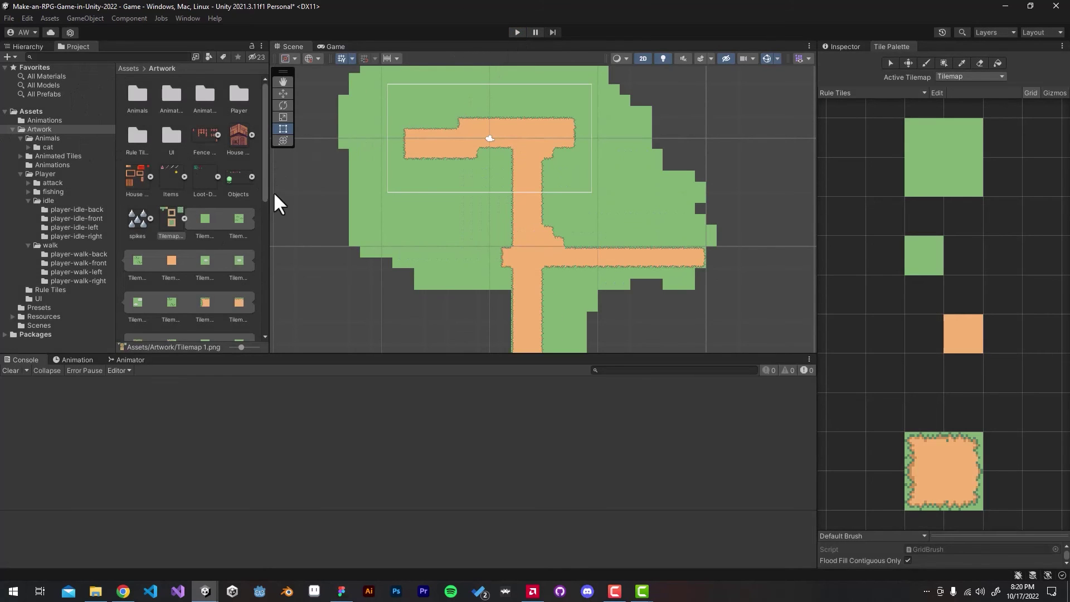
Set the Player's Sprite Renderer Order in Layer to 1
click(185, 218)
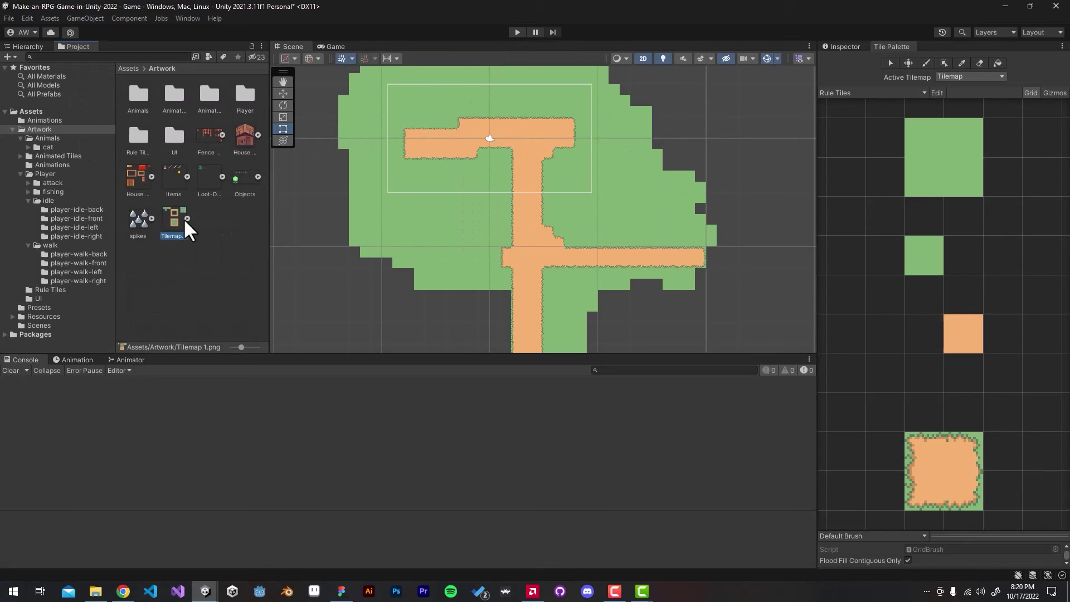
click(10, 45)
click(84, 85)
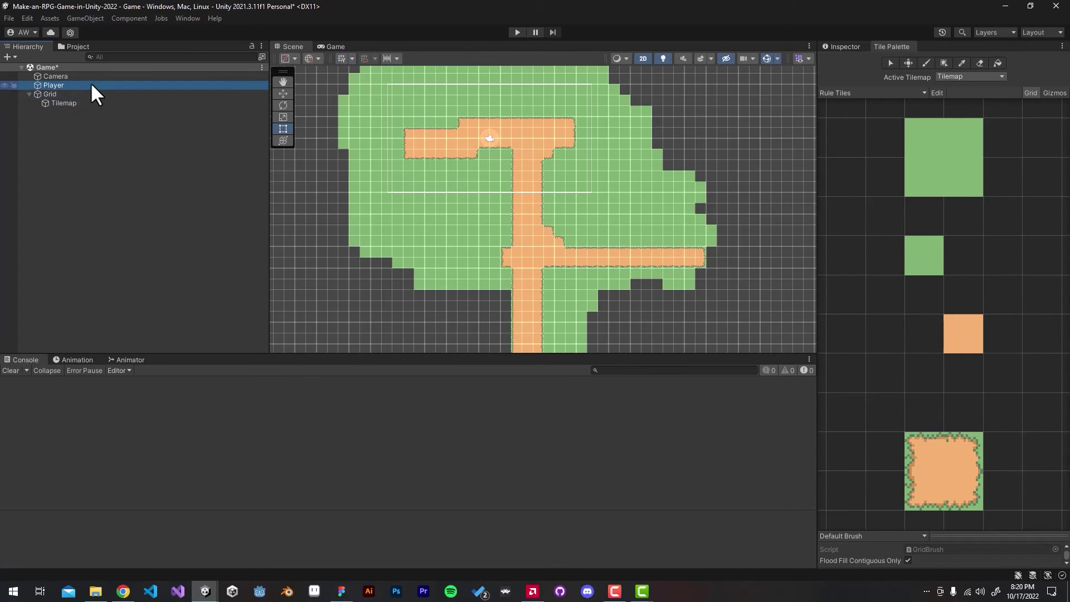
click(845, 47)
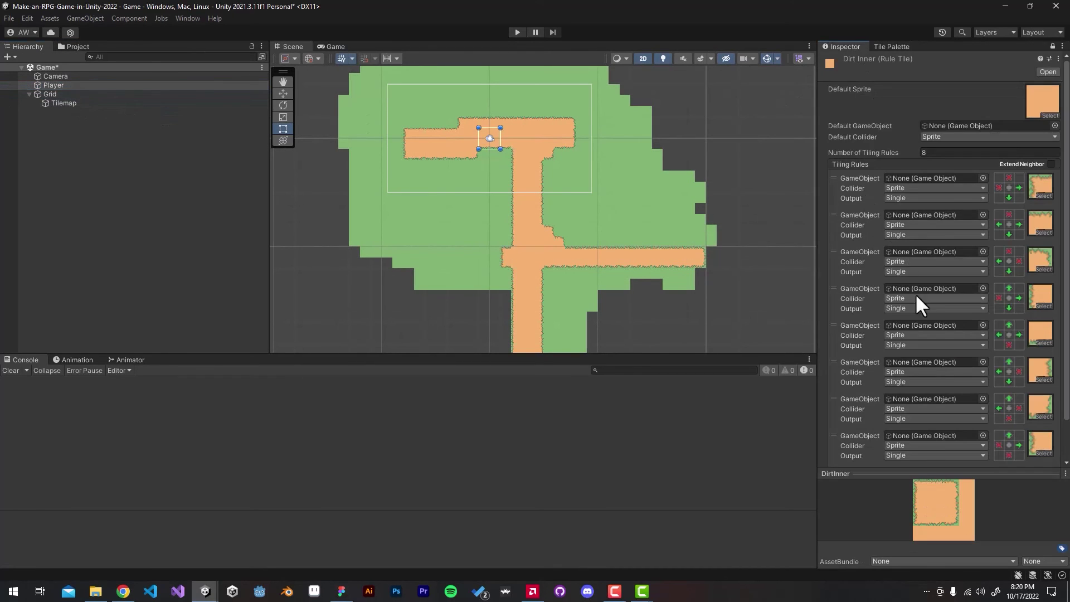
click(1052, 46)
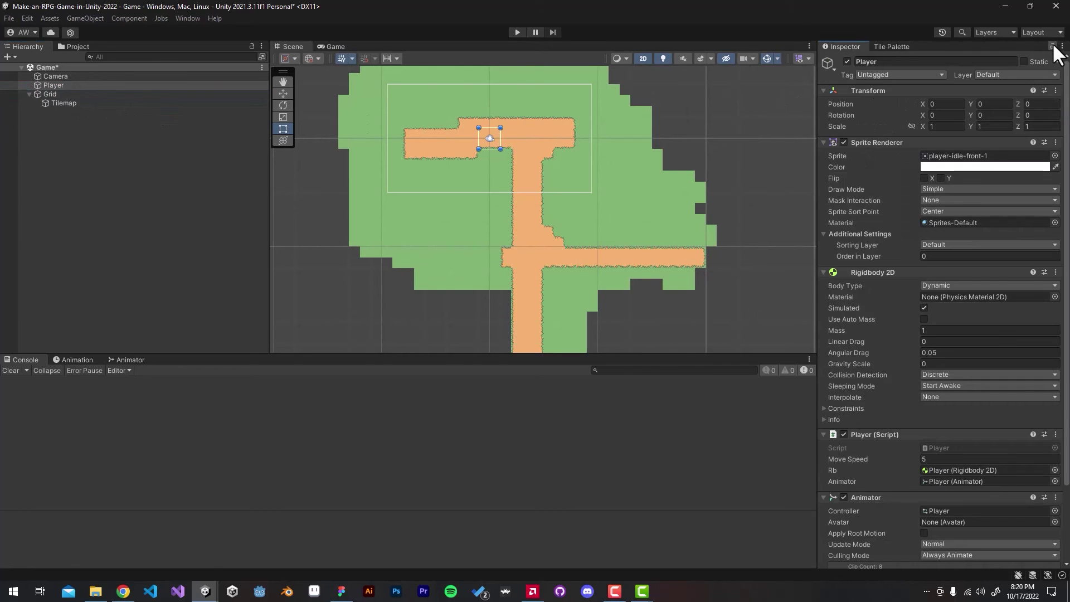
scroll(900, 201, down, 3)
scroll(907, 242, up, 2)
scroll(917, 287, up, 1)
click(936, 256)
text(1)
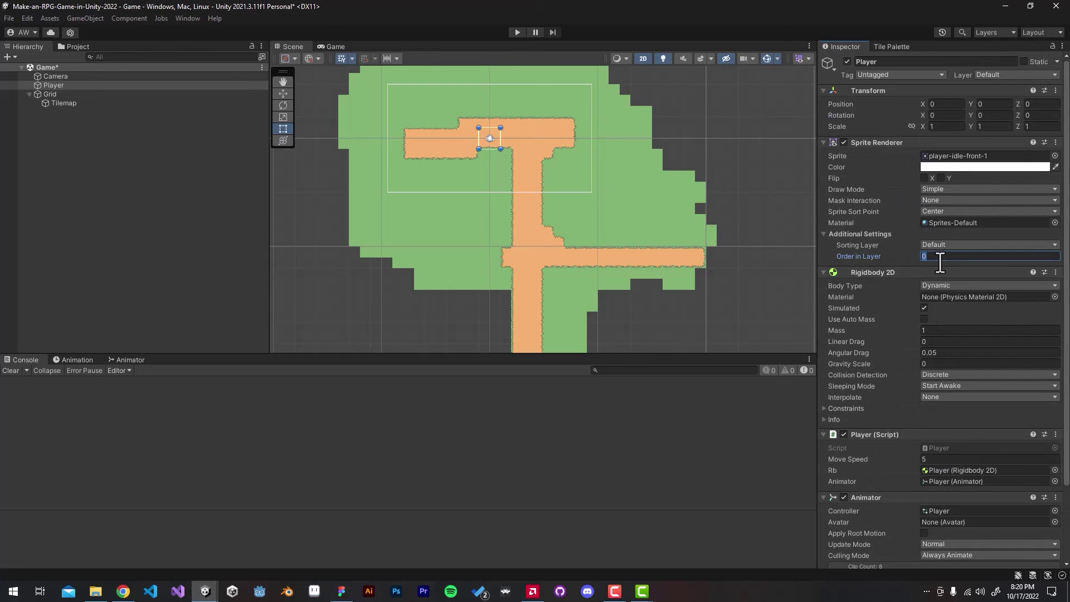
scroll(530, 128, up, 2)
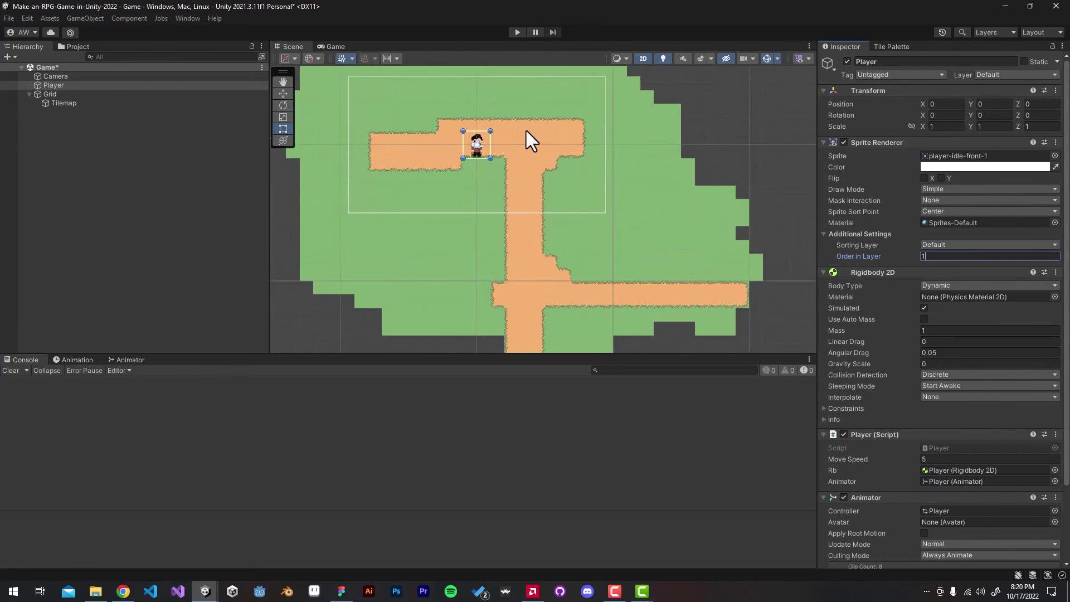
scroll(530, 129, up, 3)
scroll(521, 129, up, 1)
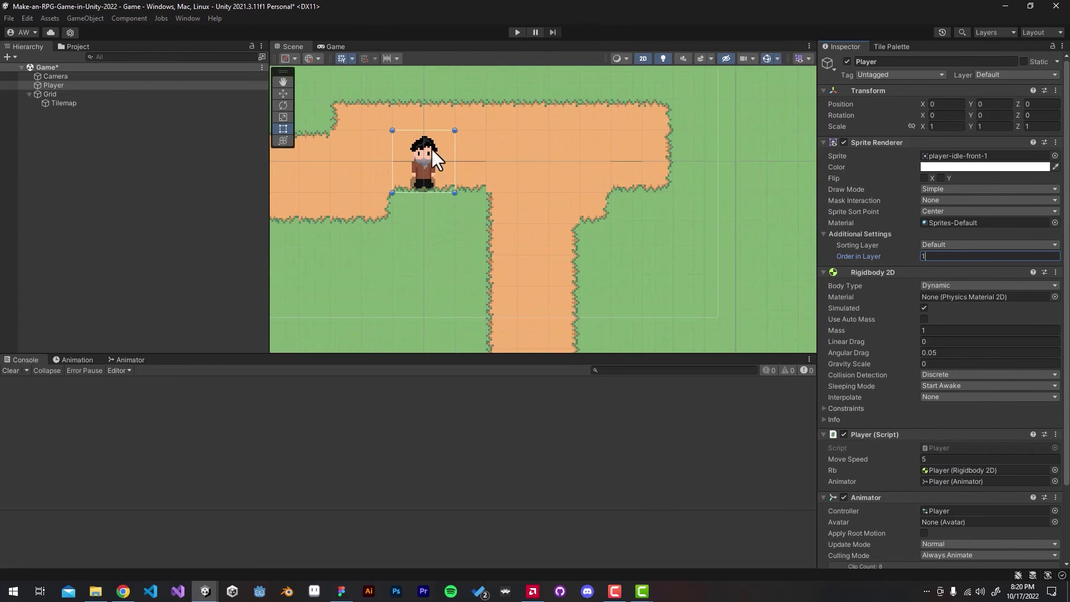
Play the game and walk the player along the dirt paths with W, A, S, D
click(516, 32)
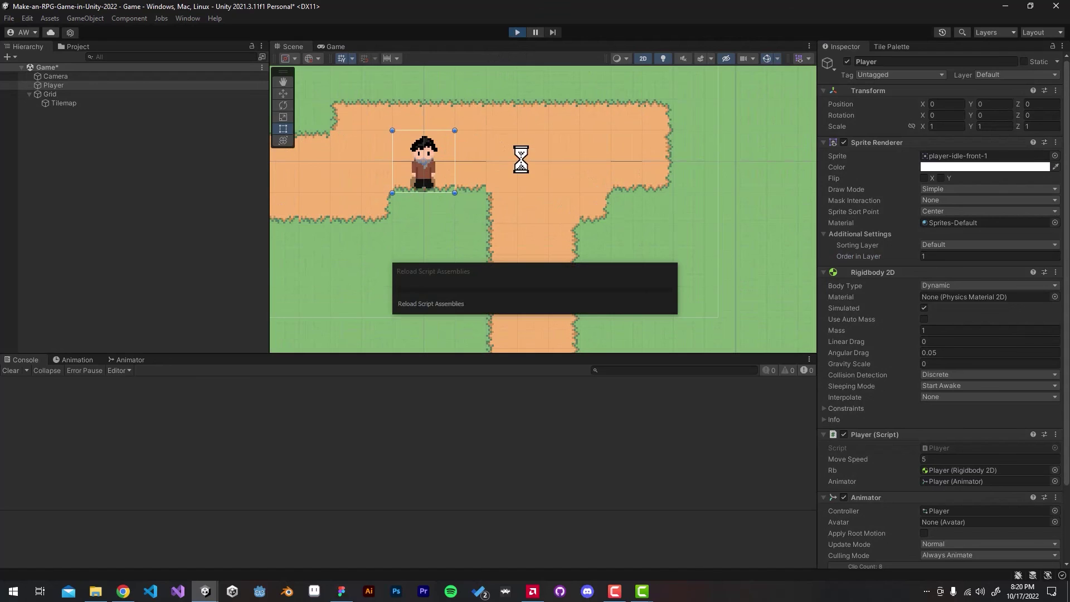
key(s)
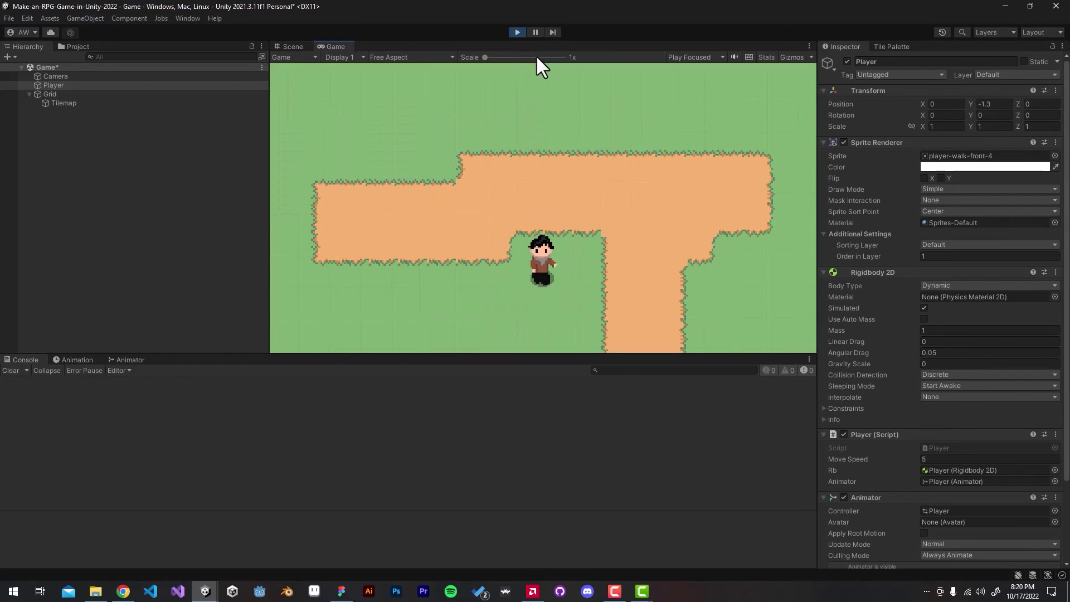
key(d)
key(w)
key(a)
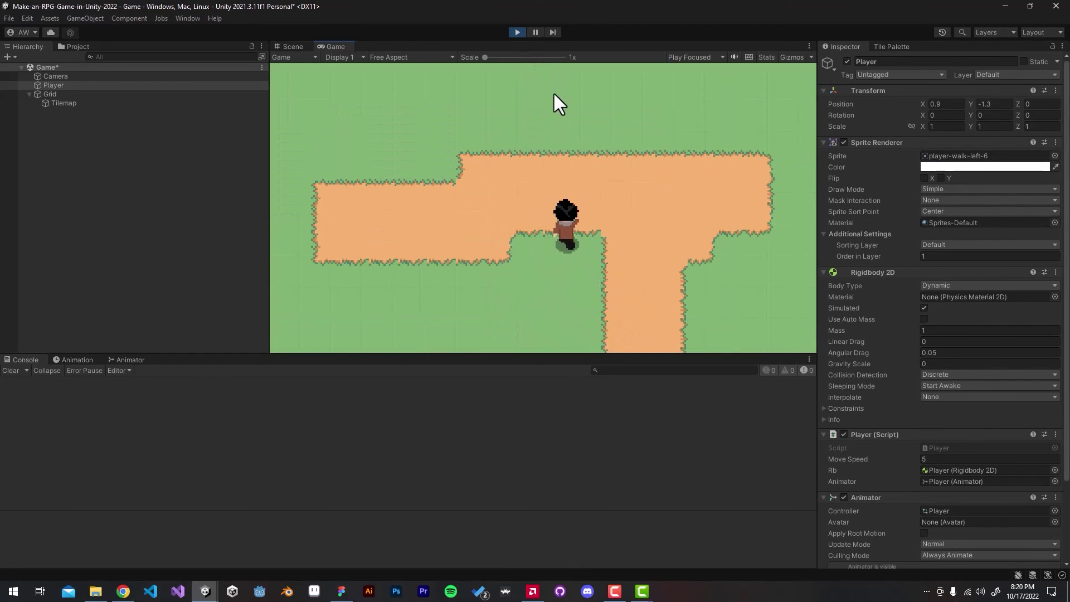
key(w)
key(d)
key(s)
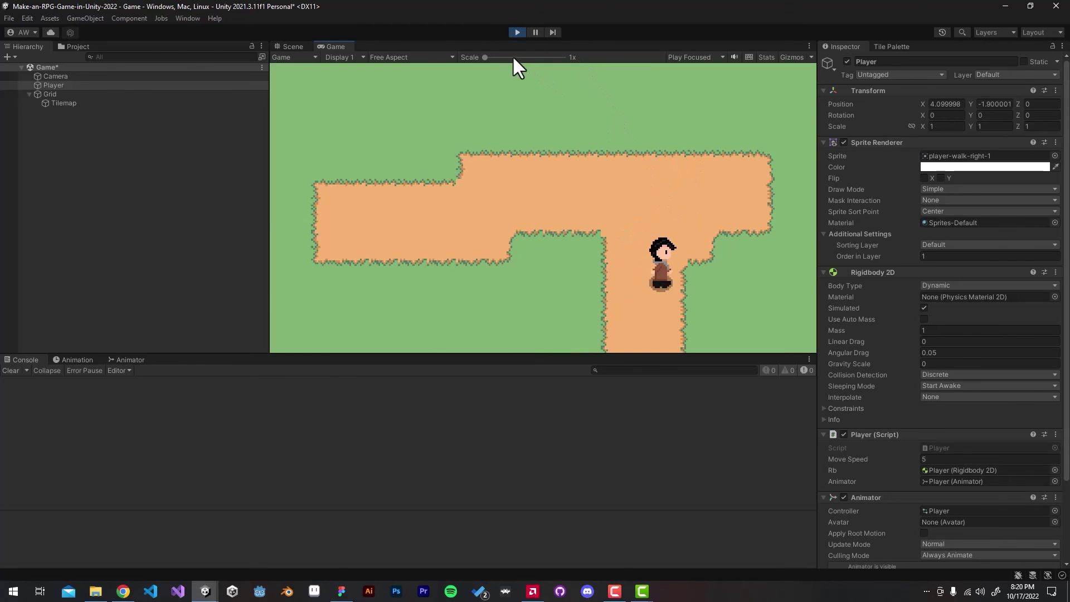
Stop play and confirm the Animated Rule Tile's first rule outputs Animation
click(517, 32)
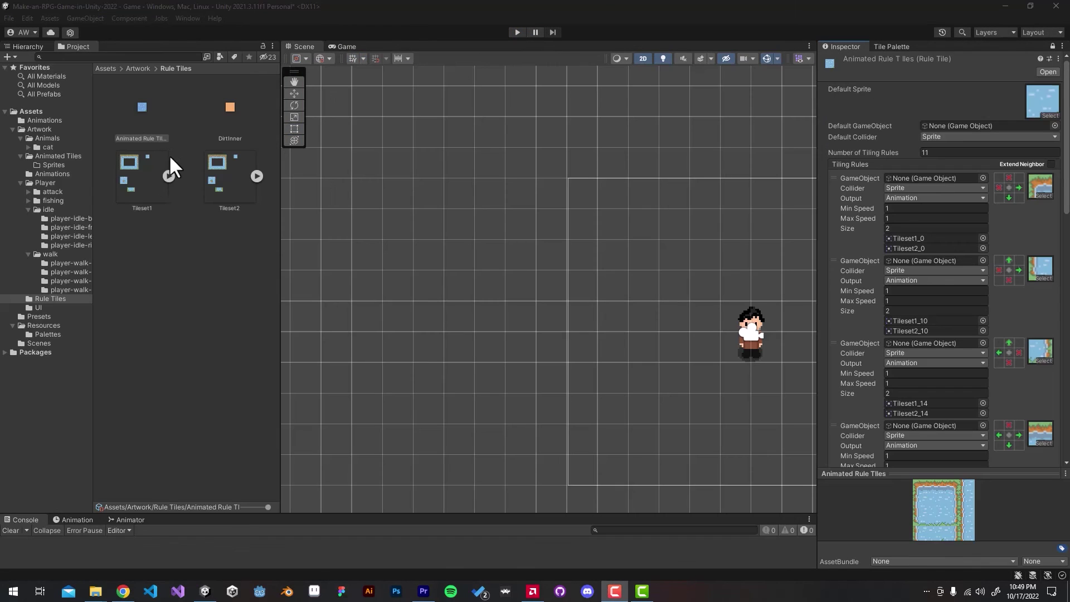
click(139, 132)
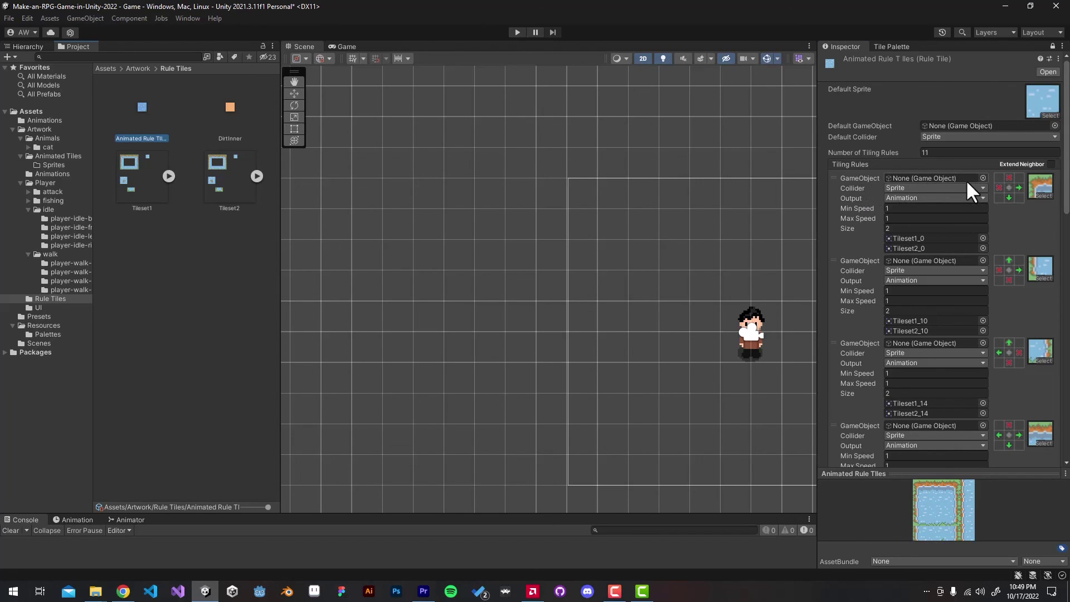
click(915, 195)
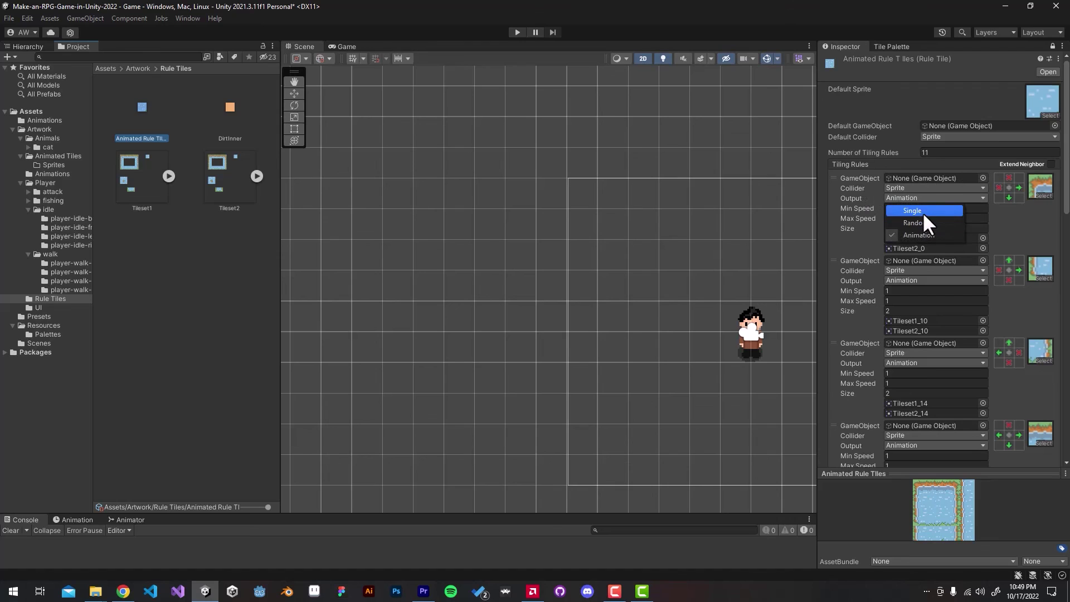
click(861, 233)
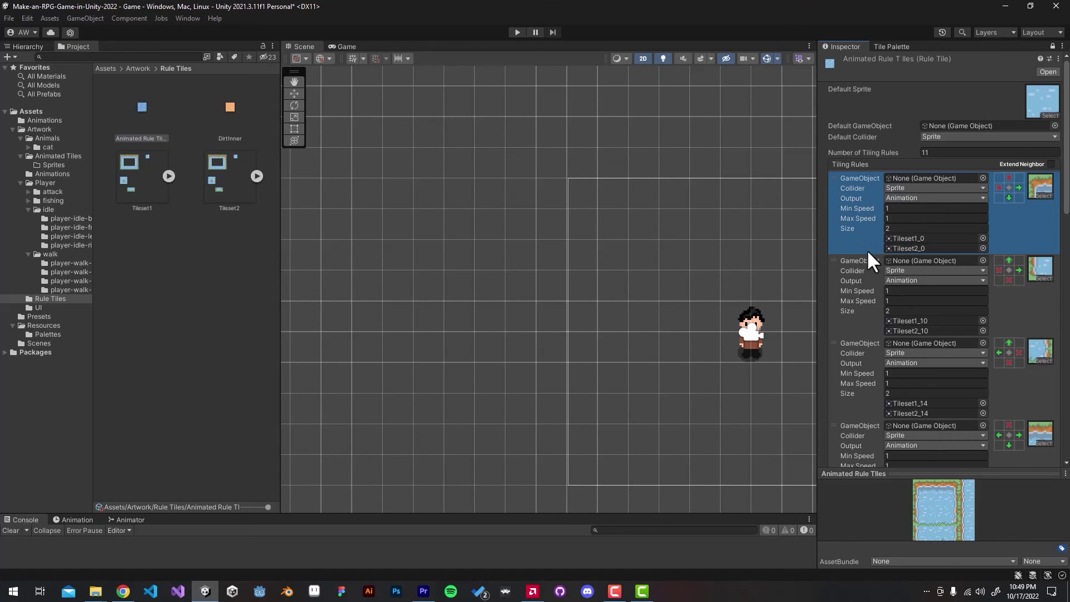
scroll(874, 304, down, 3)
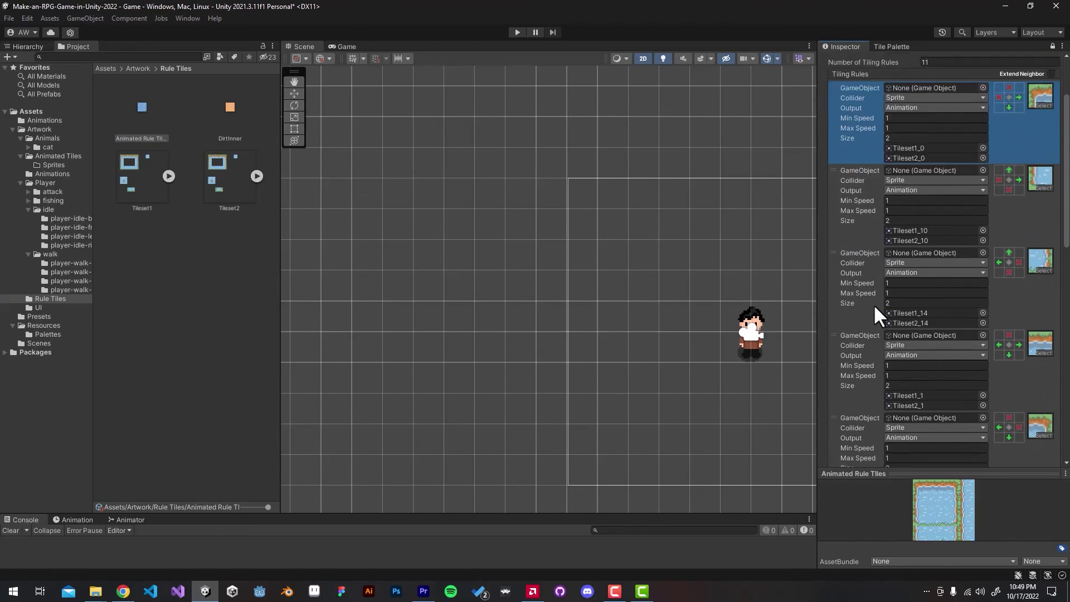
scroll(874, 303, down, 2)
scroll(891, 297, down, 2)
scroll(907, 352, down, 2)
scroll(926, 404, down, 1)
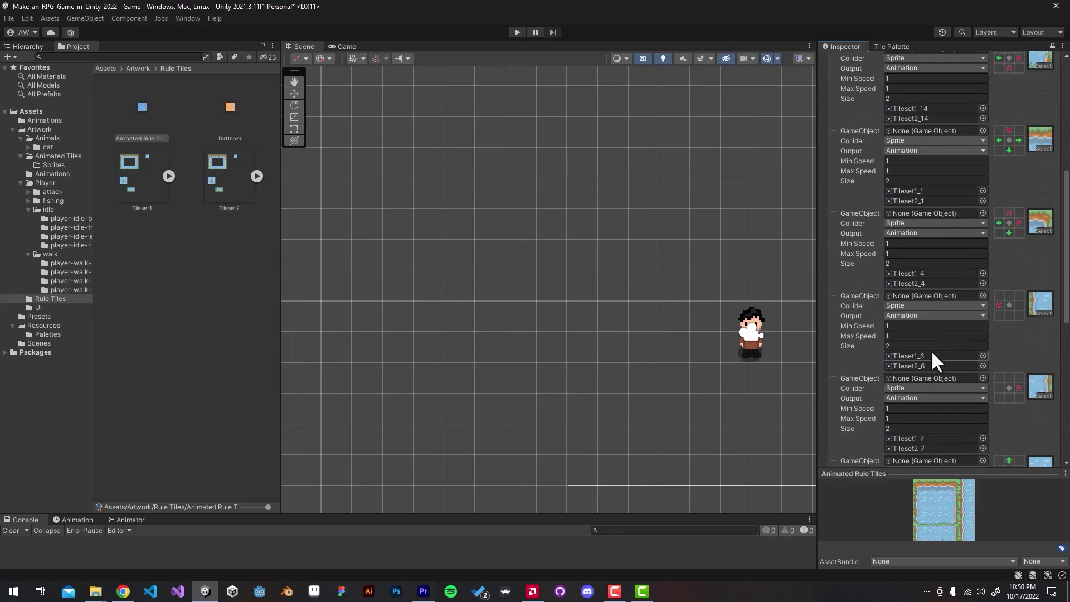
scroll(954, 251, up, 7)
scroll(974, 159, up, 3)
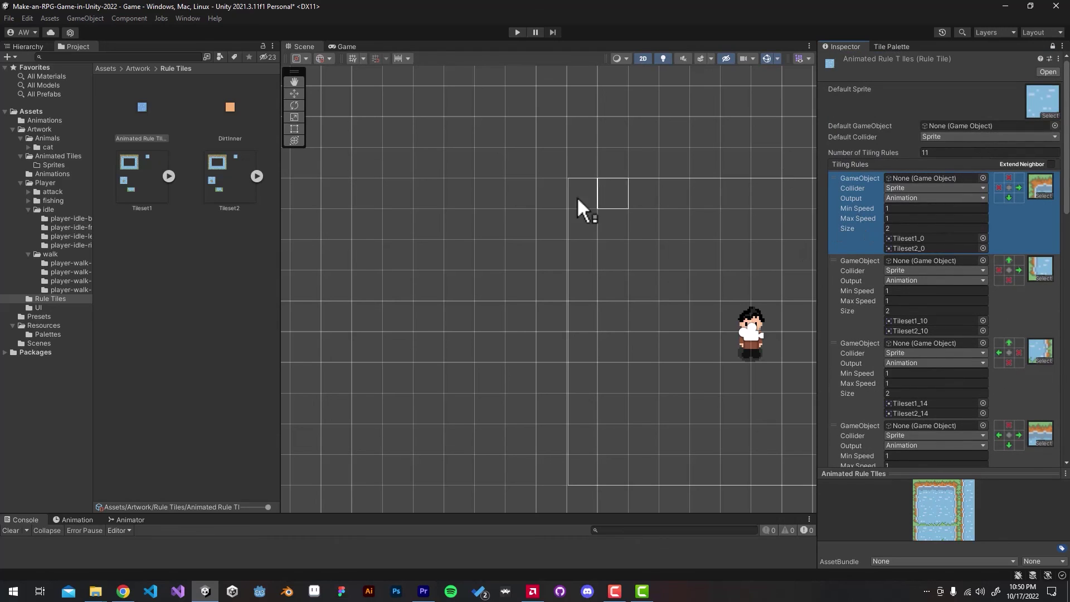
Paint a pond of animated water tiles around the character
click(901, 48)
scroll(493, 147, down, 1)
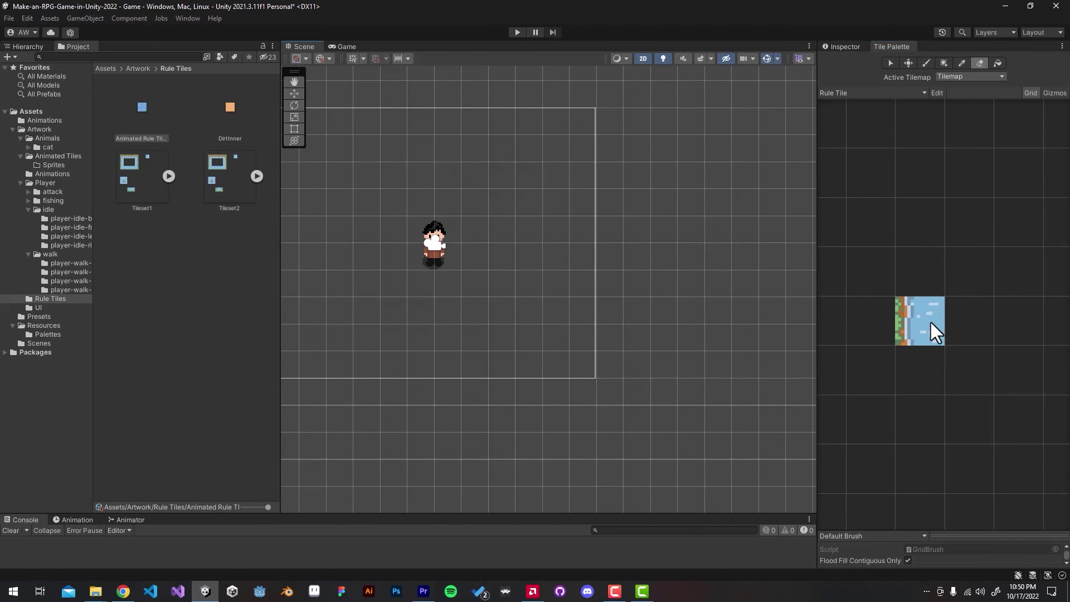
click(931, 325)
scroll(469, 243, up, 2)
middle_drag(487, 253, 611, 225)
mouse_move(481, 163)
mouse_down()
mouse_move(604, 232)
mouse_move(668, 197)
mouse_move(550, 224)
mouse_move(714, 168)
mouse_move(718, 226)
mouse_move(682, 258)
mouse_move(607, 283)
mouse_up()
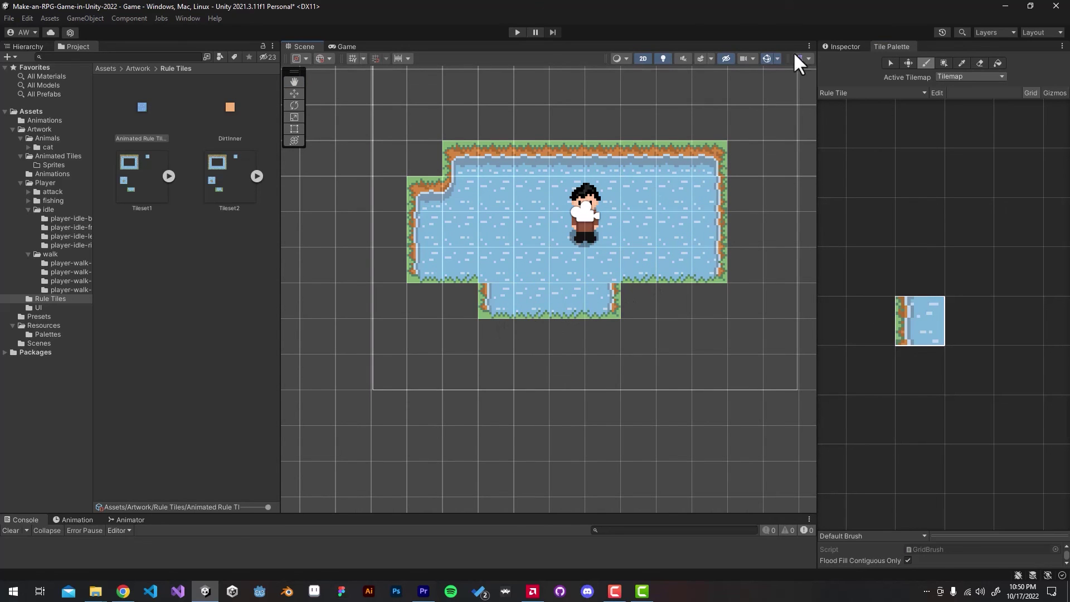
Play the game, walk the player down and right below the pond, then stop
click(517, 31)
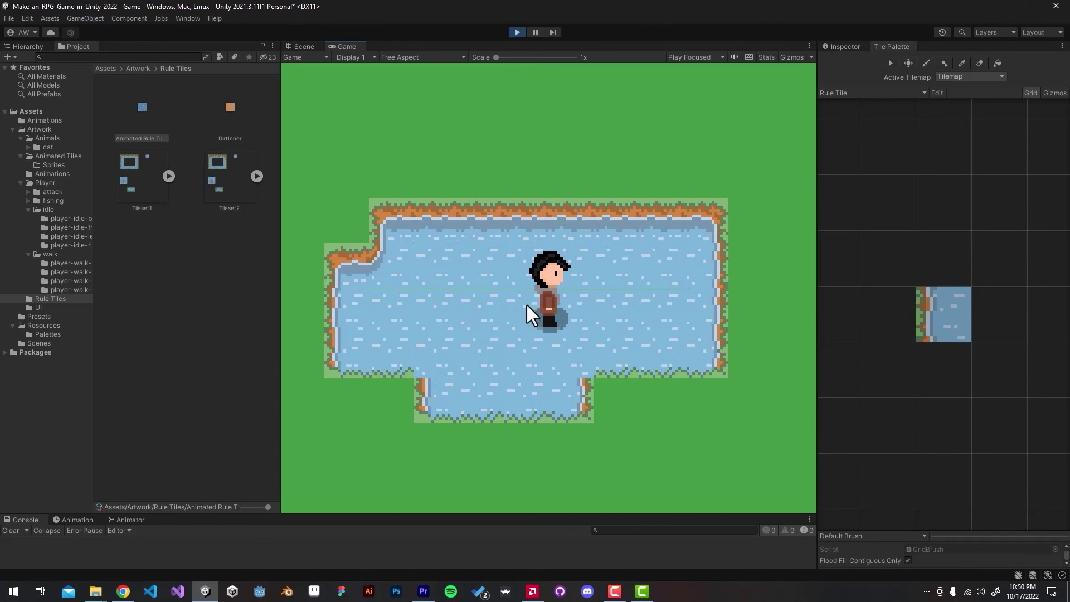
key(Down)
key(Right)
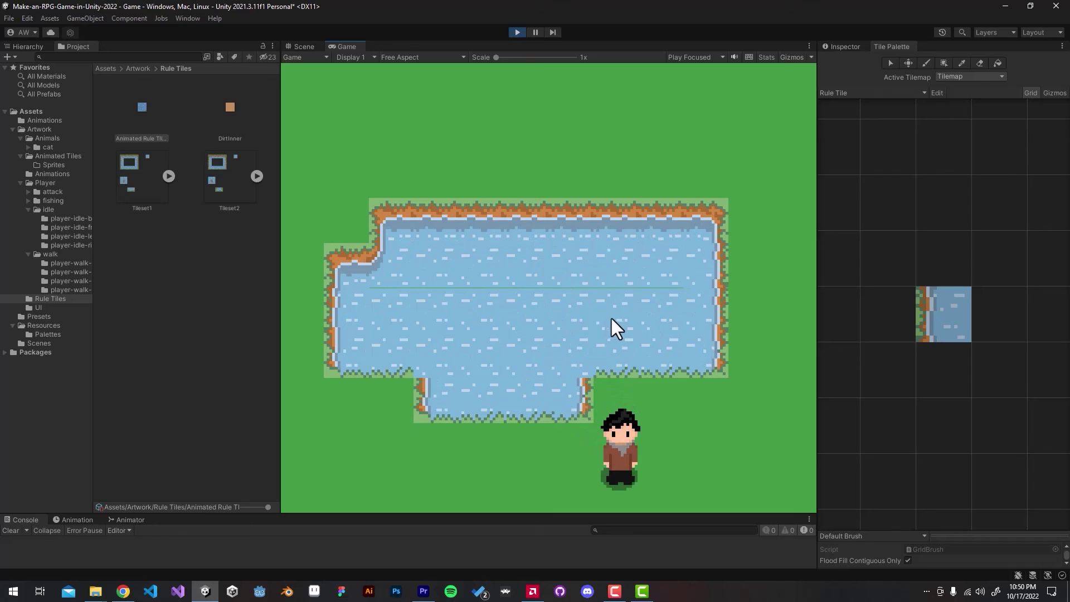
click(516, 31)
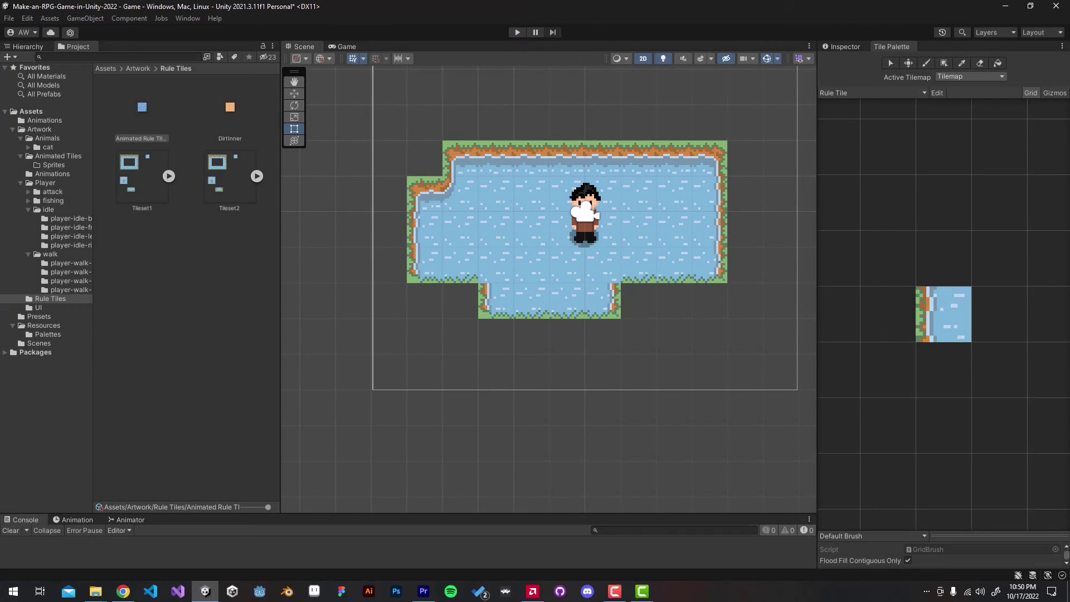